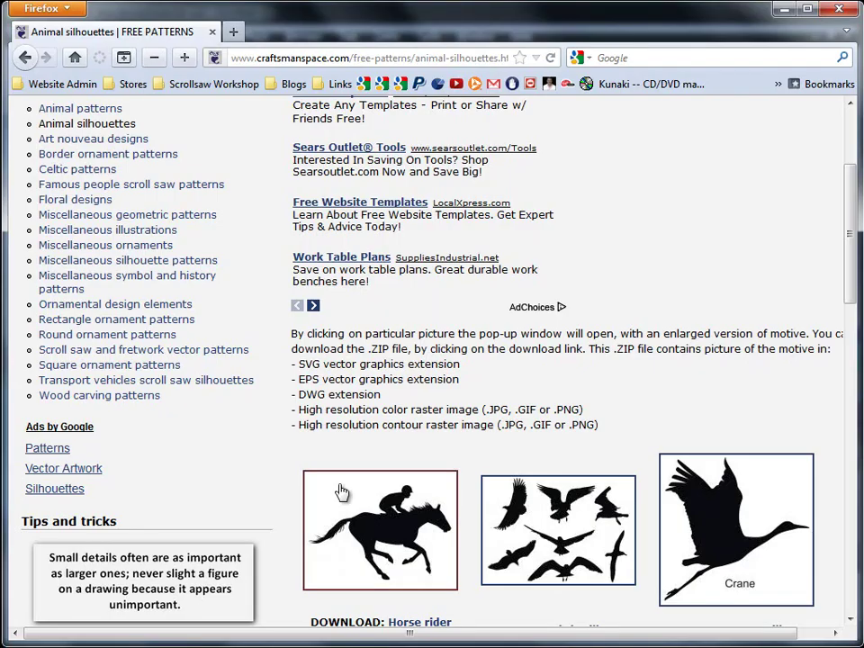
# Step: Open the enlarged horse rider silhouette on the Animal silhouettes page and copy the image
pyautogui.scroll(4, 497, 457)
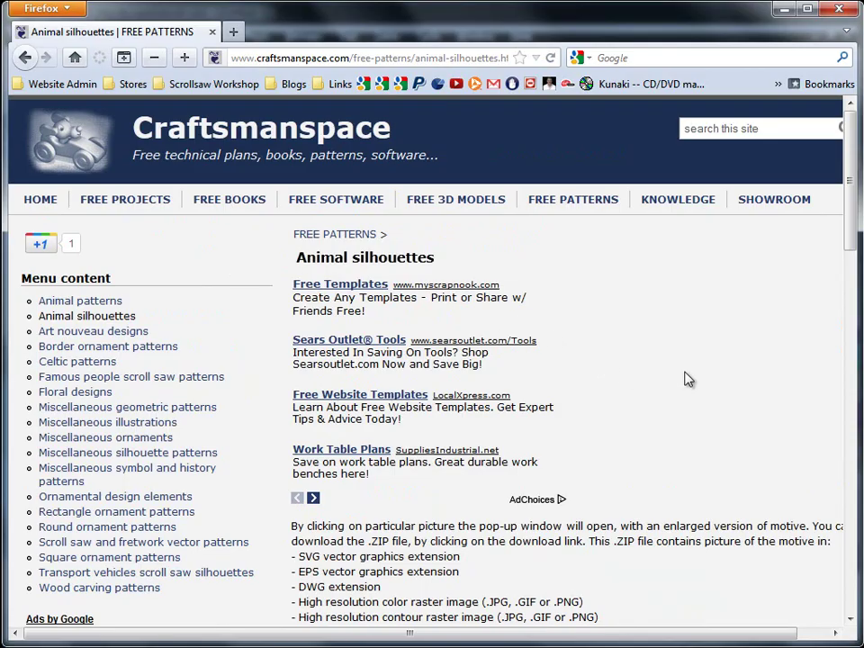
pyautogui.scroll(-8, 686, 379)
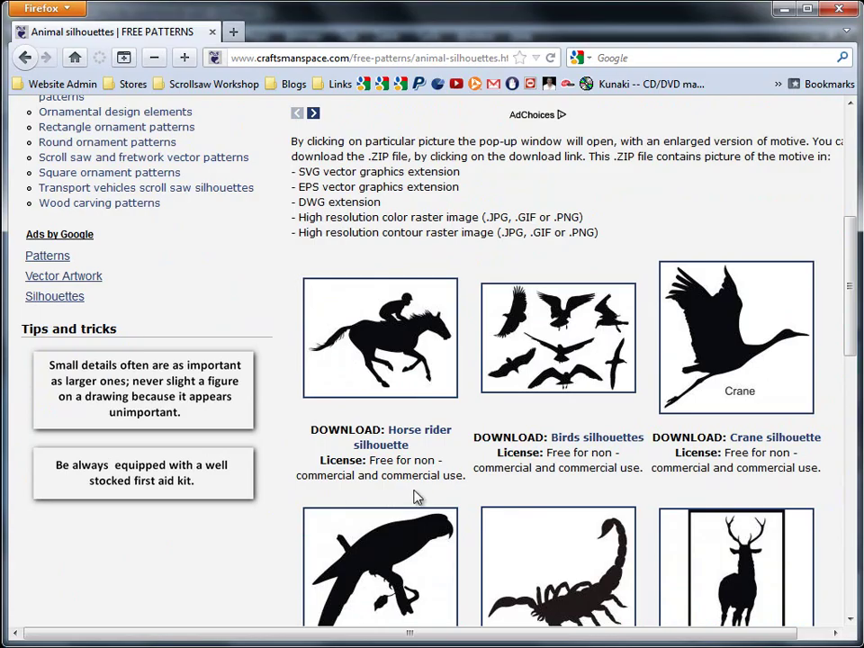
pyautogui.click(380, 351)
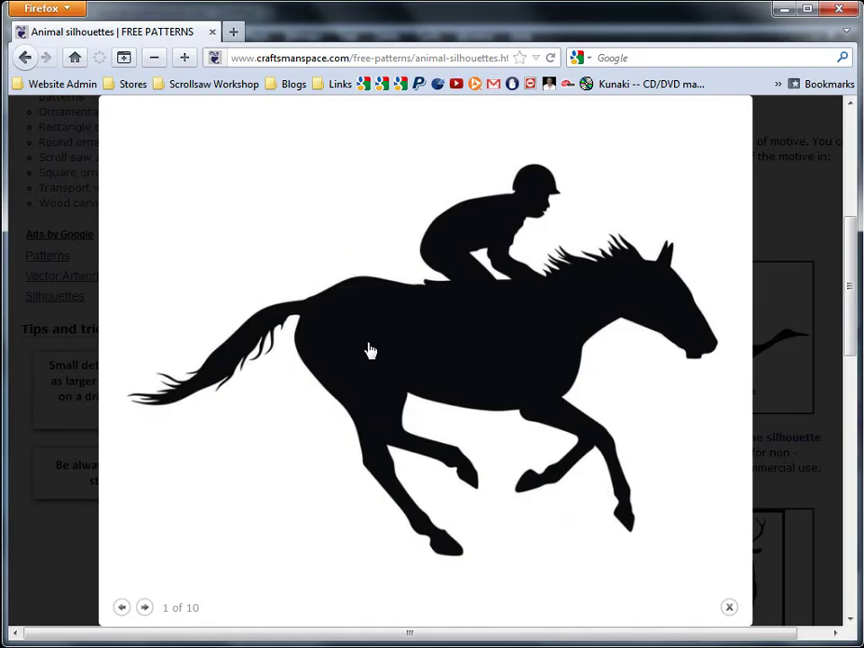
pyautogui.rightClick(448, 331)
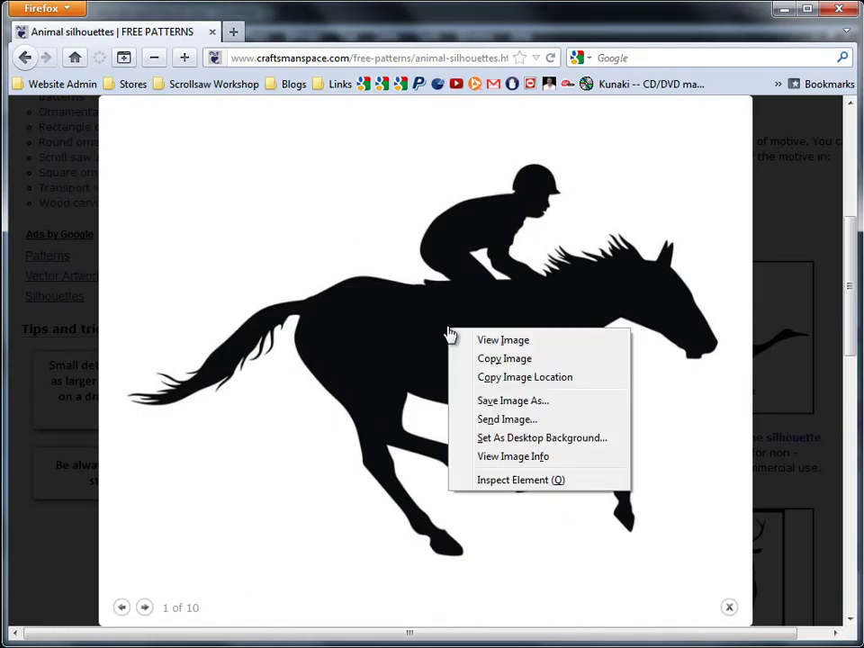
pyautogui.click(507, 364)
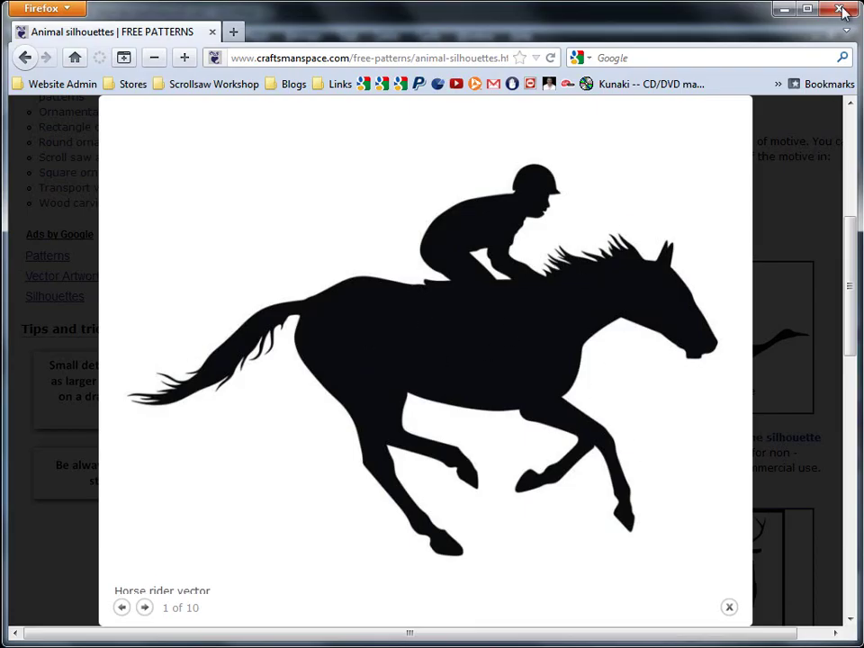
# Step: Switch to CorelDRAW and paste the copied horse rider image onto Page 2
pyautogui.click(782, 11)
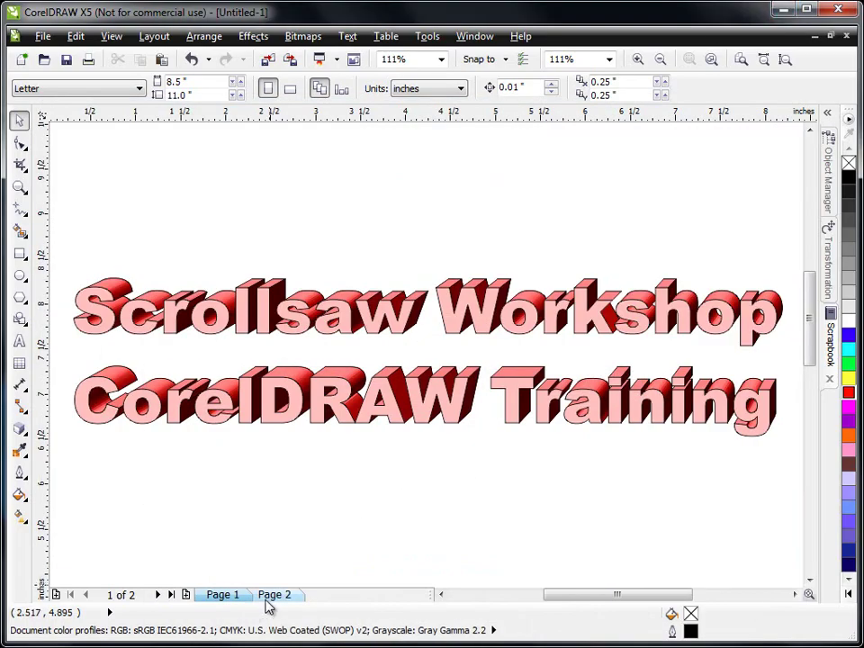
pyautogui.click(270, 597)
pyautogui.click(783, 62)
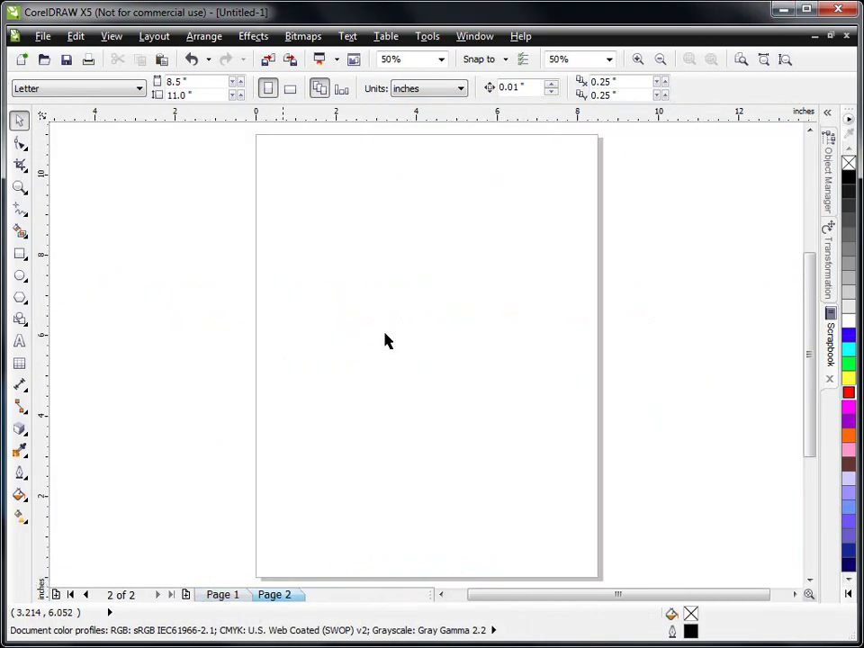
pyautogui.click(75, 37)
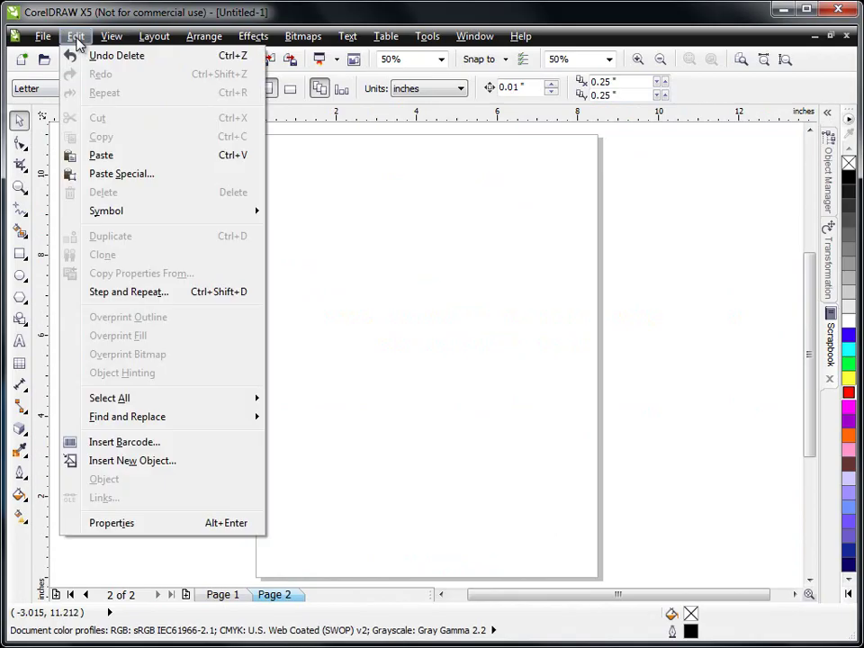
pyautogui.click(101, 155)
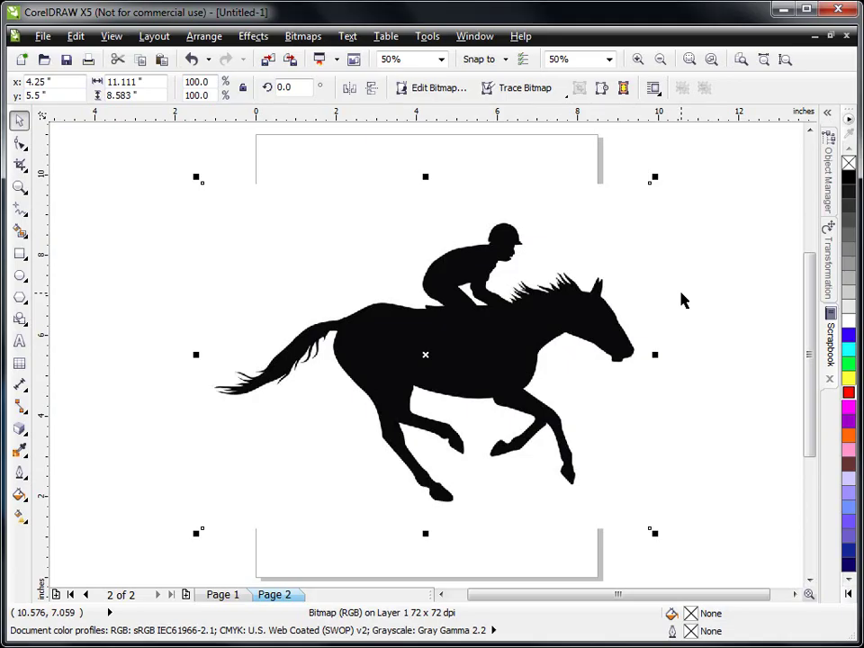
# Step: Move the pasted bitmap so its centre sits at about x 3.85 and y 6.09 inches, then deselect it
pyautogui.moveTo(478, 367); pyautogui.dragTo(460, 303)
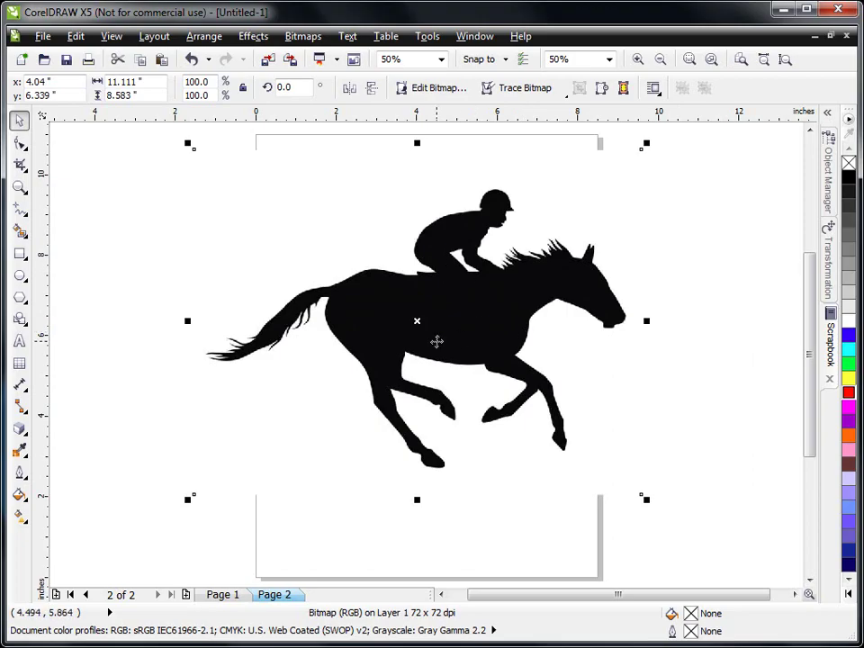
pyautogui.moveTo(478, 302); pyautogui.dragTo(471, 312)
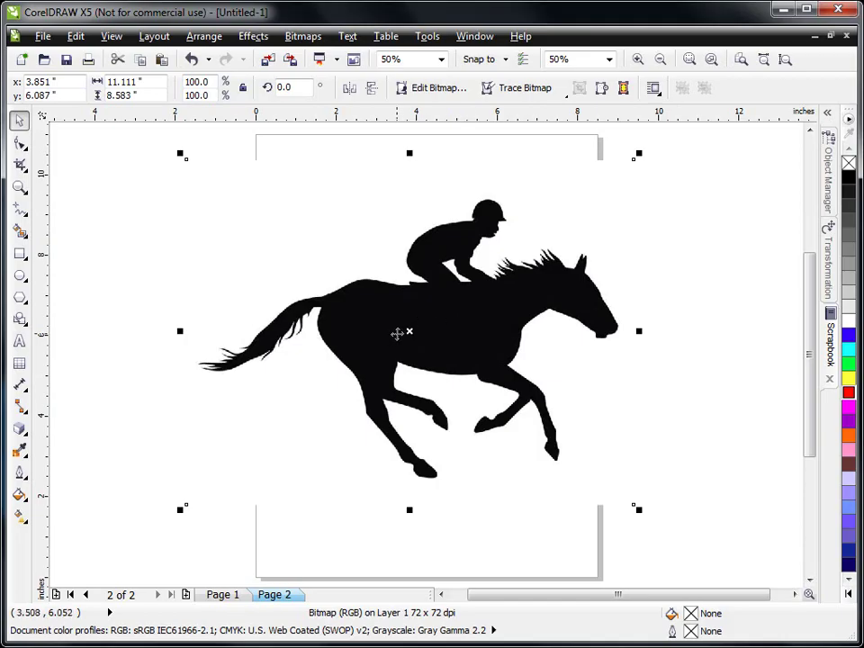
pyautogui.click(720, 162)
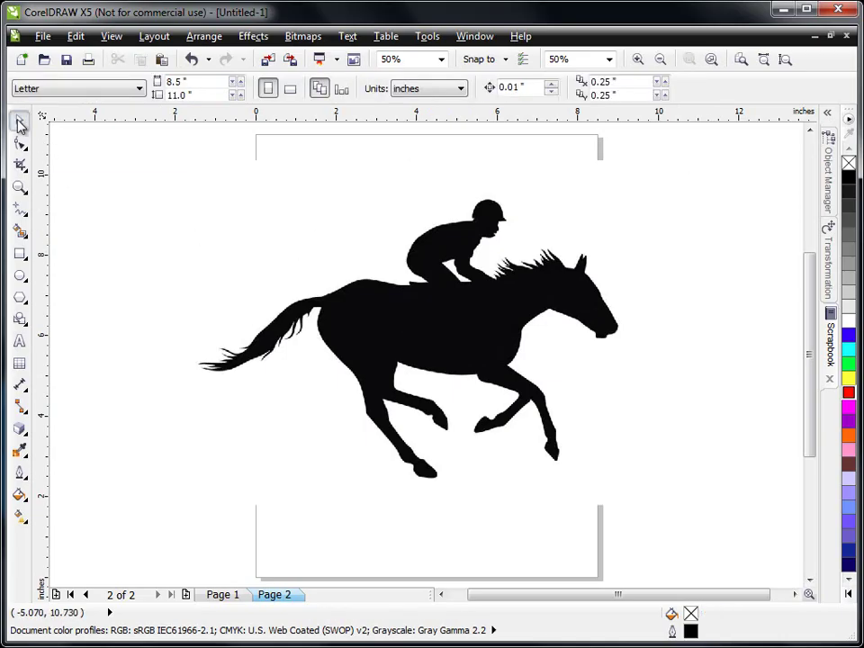
# Step: Start an Outline Trace of the horse rider bitmap using the Line art type
pyautogui.click(443, 333)
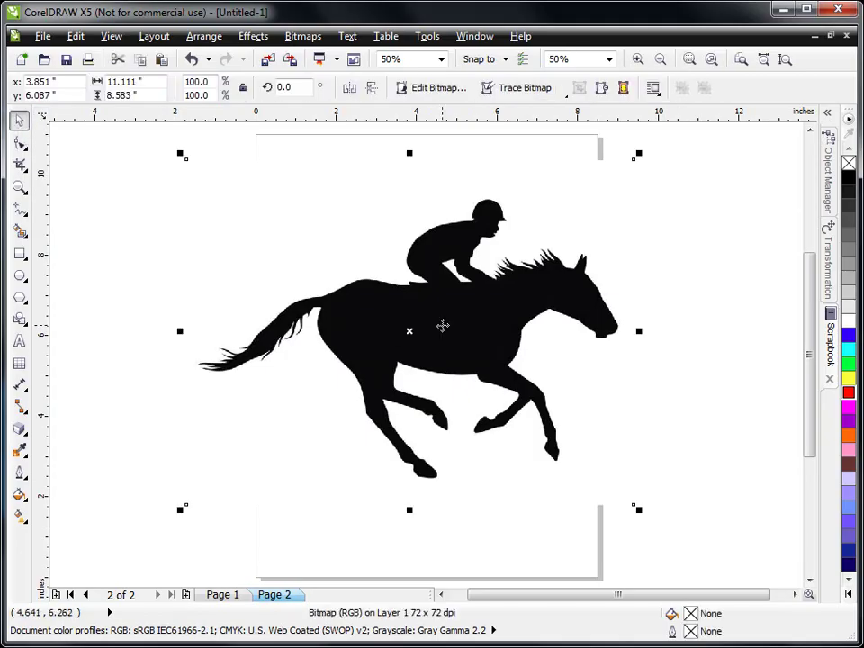
pyautogui.click(540, 95)
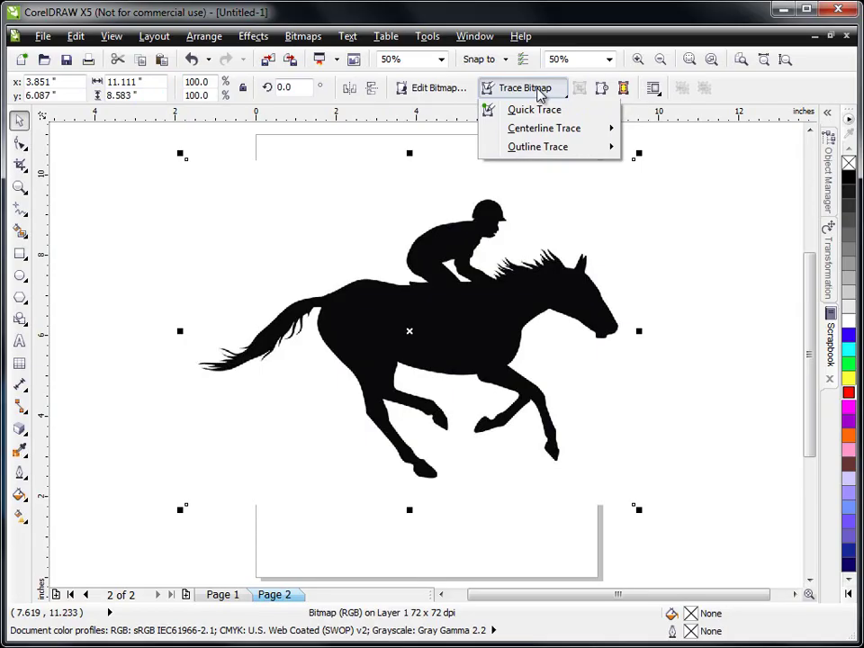
pyautogui.moveTo(536, 154)
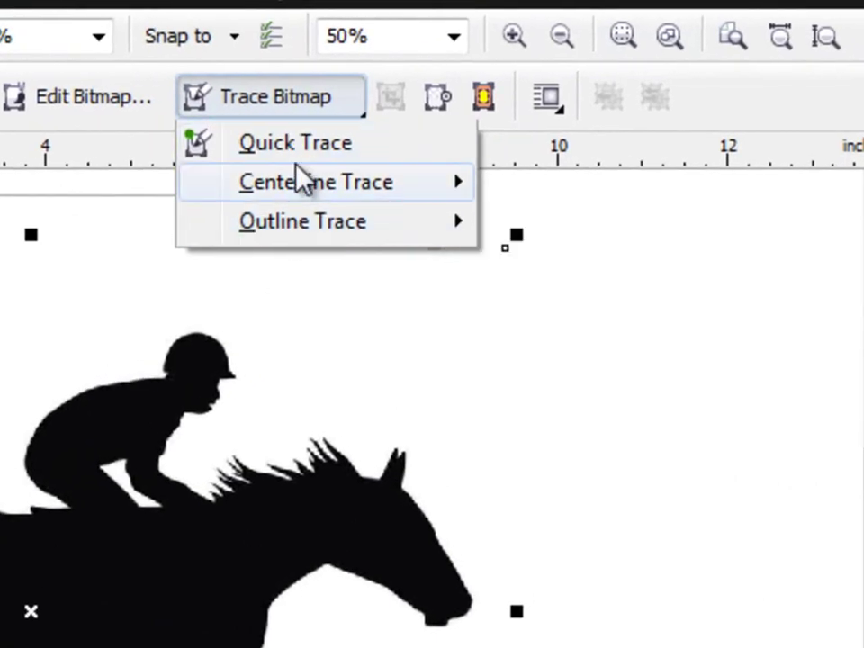
pyautogui.moveTo(296, 193)
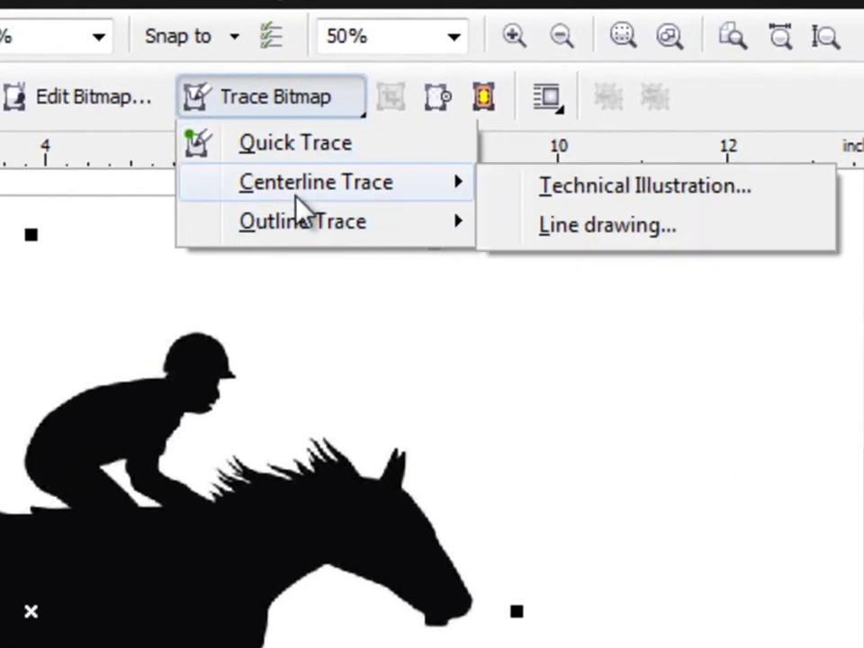
pyautogui.moveTo(284, 217)
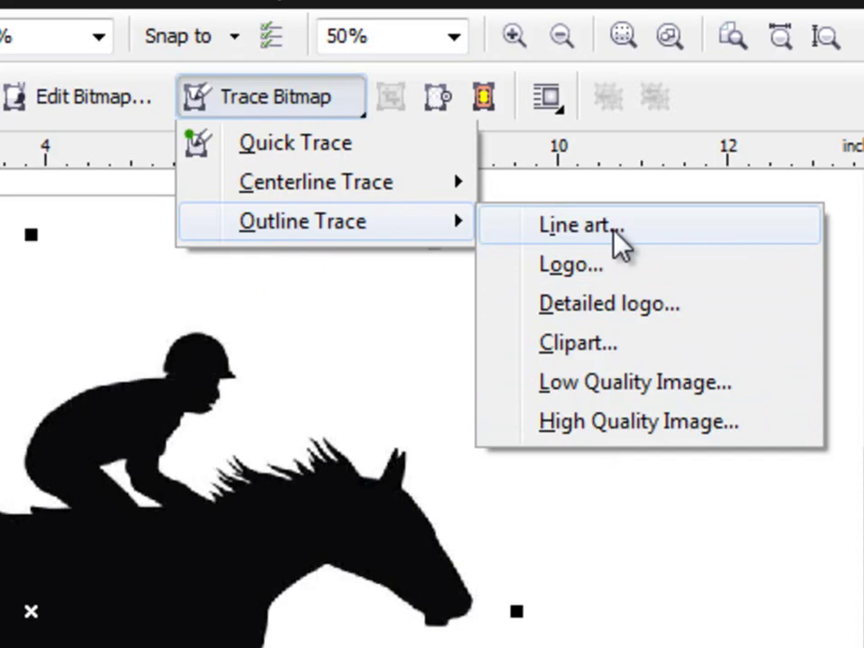
pyautogui.click(560, 227)
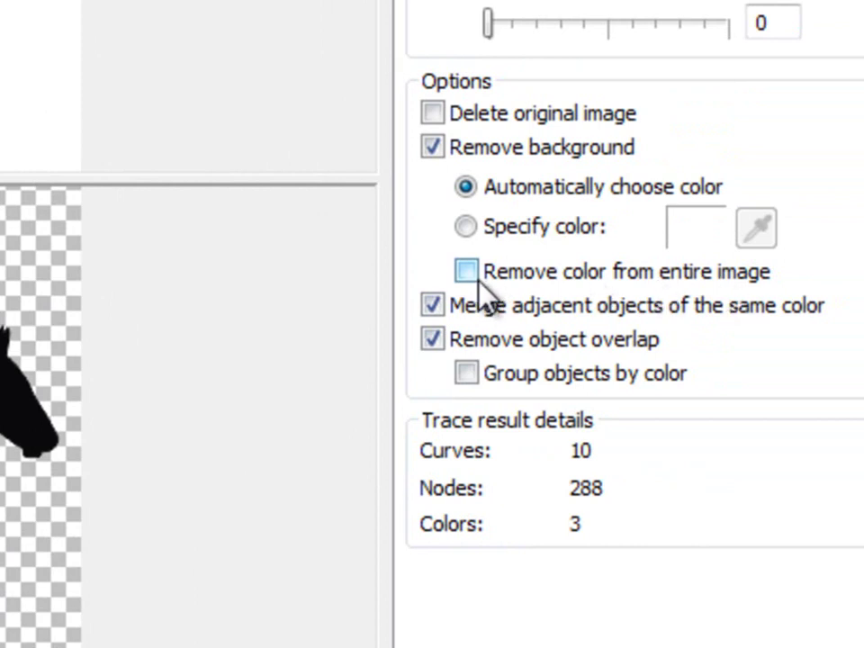
# Step: Leave colour removal from the entire image off and specify the white around the silhouette as the background colour to remove
pyautogui.click(467, 272)
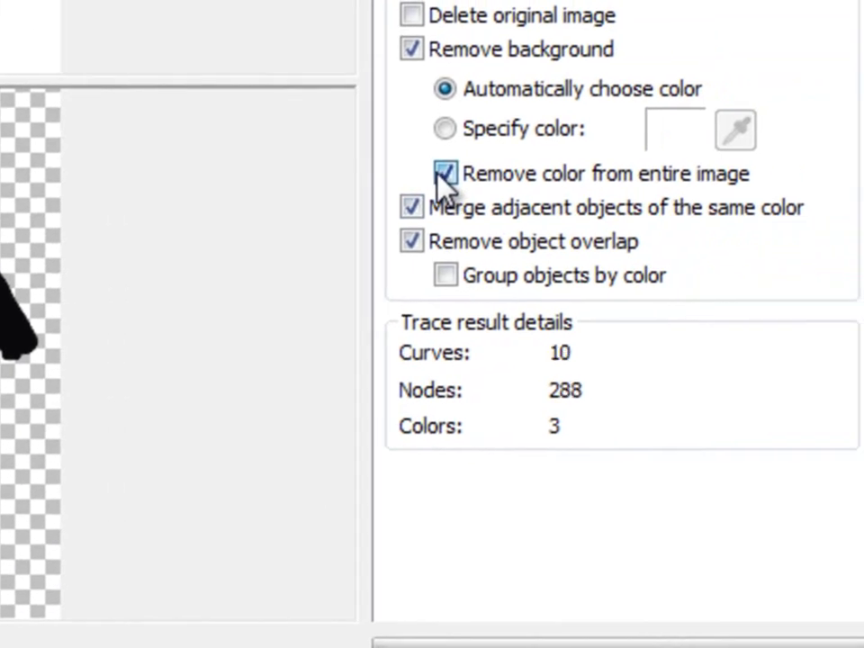
pyautogui.click(445, 172)
pyautogui.click(450, 132)
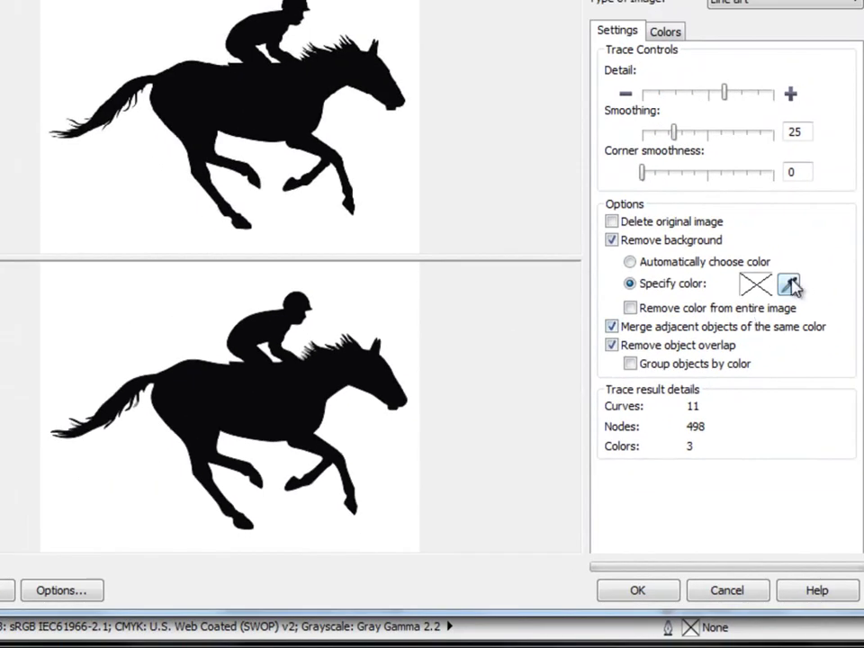
pyautogui.click(788, 286)
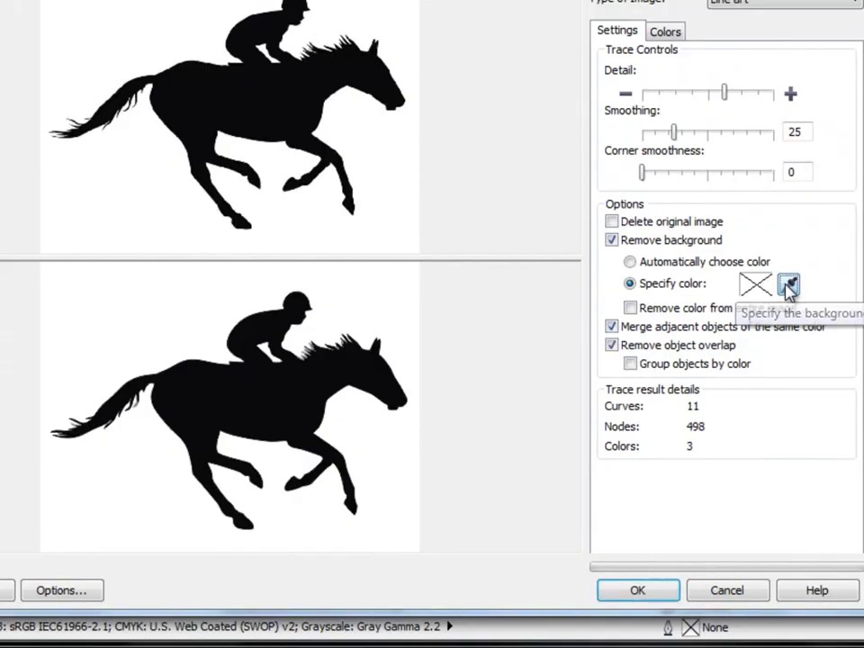
pyautogui.click(389, 285)
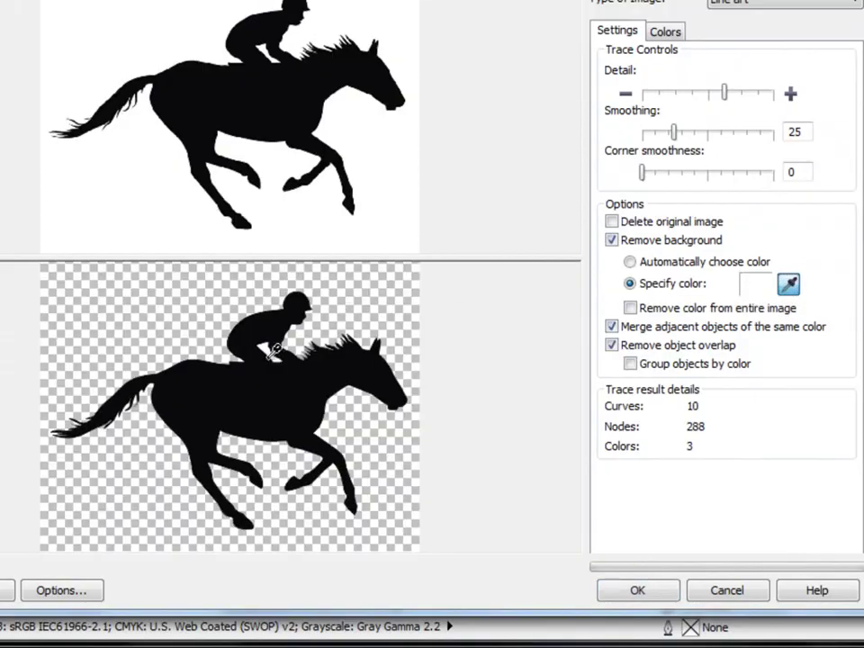
# Step: Sample both the outer white background and the gap beneath the rider as background colours to remove from the trace
pyautogui.click(272, 339)
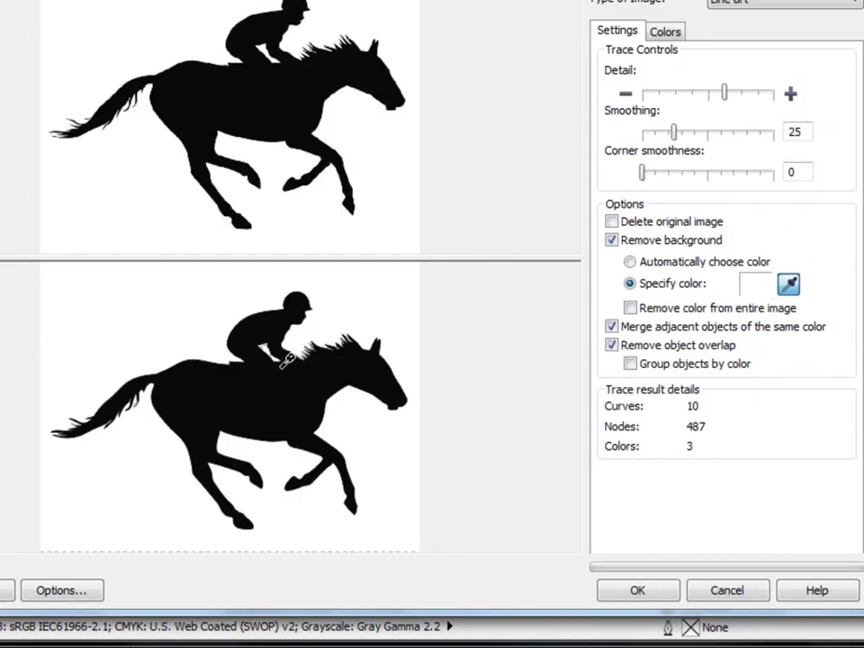
pyautogui.click(365, 292)
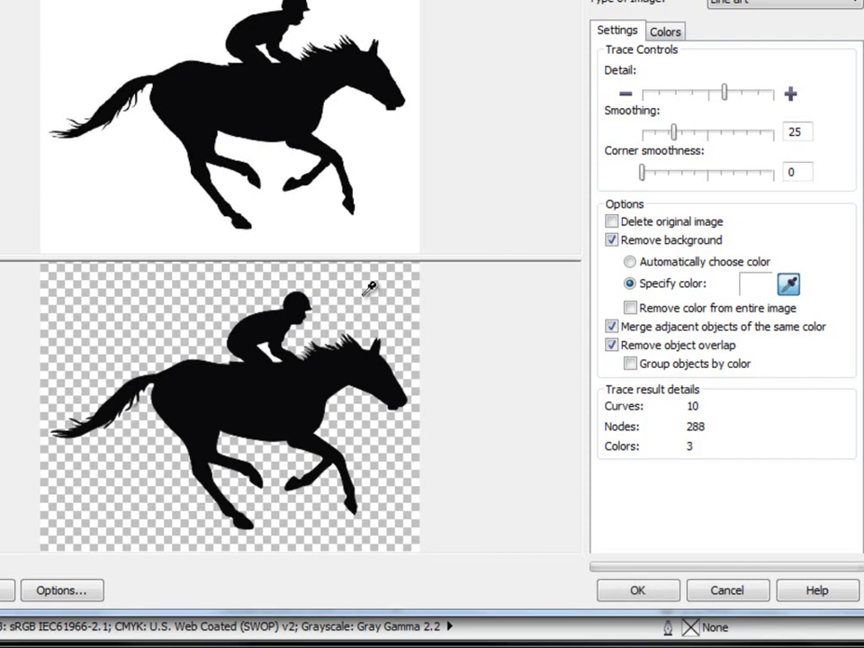
pyautogui.click(273, 338)
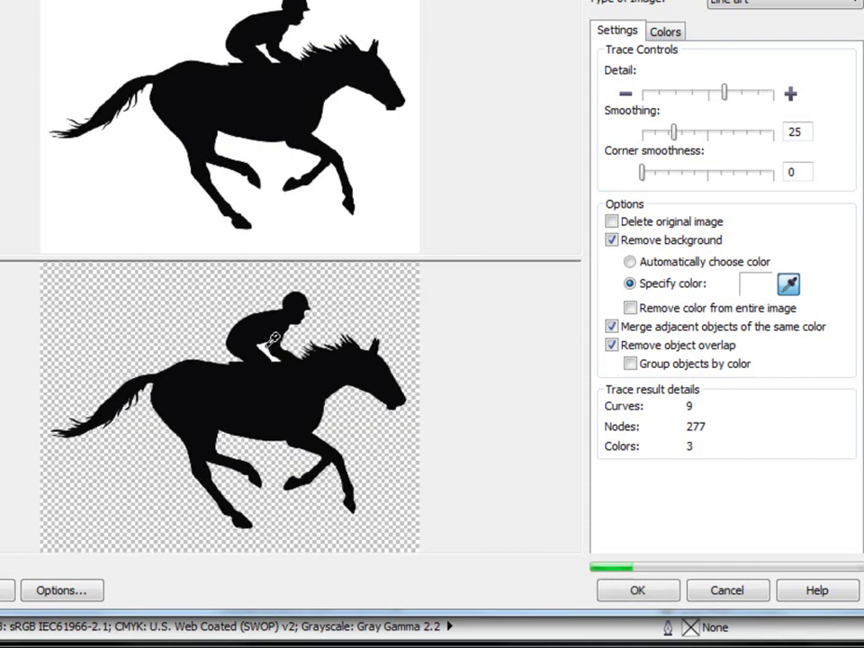
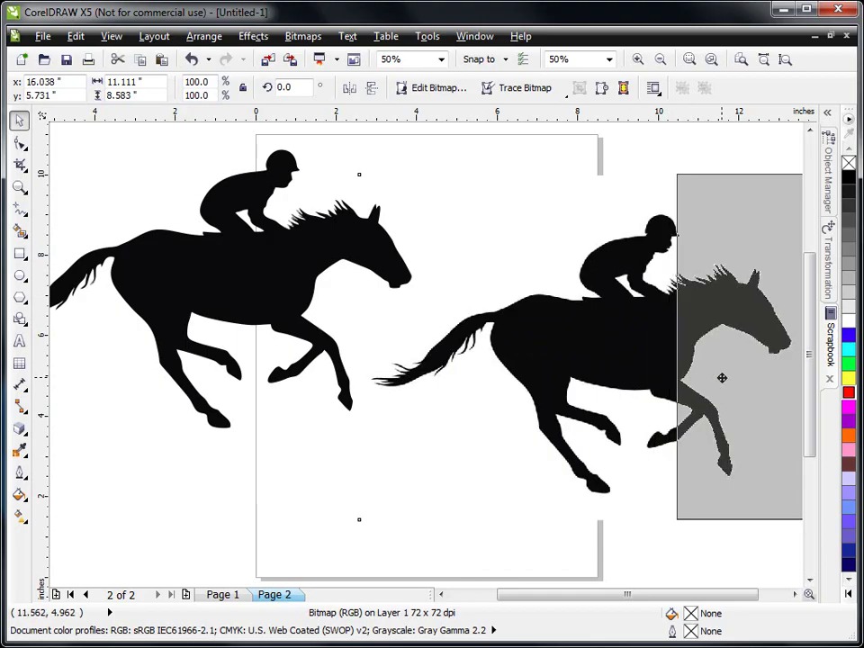
# Step: Scale the traced horse rider group down to about 6.5 inches wide and centre it on the page
pyautogui.moveTo(275, 303); pyautogui.dragTo(410, 353)
pyautogui.moveTo(605, 212); pyautogui.dragTo(526, 267)
pyautogui.moveTo(385, 358); pyautogui.dragTo(438, 340)
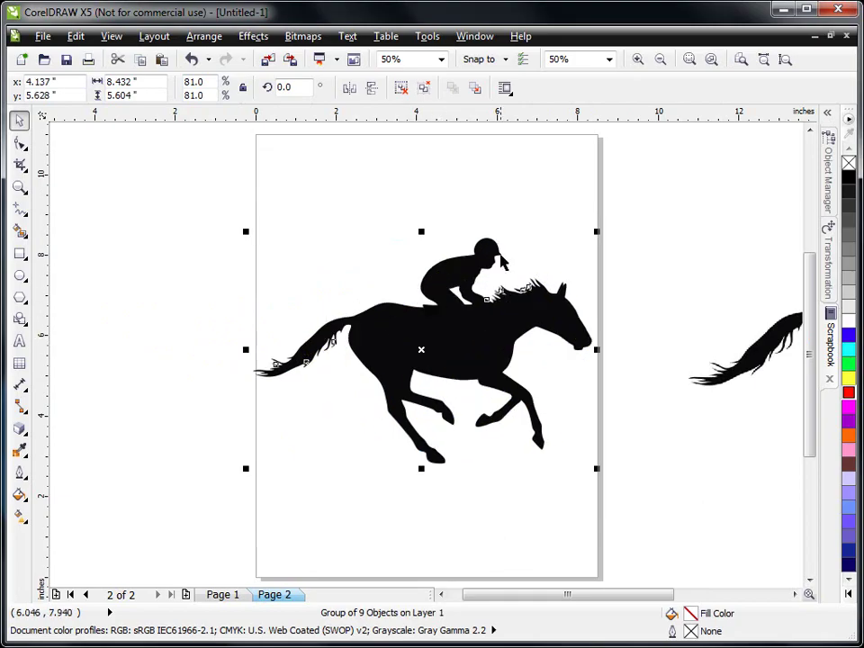
pyautogui.moveTo(595, 233); pyautogui.dragTo(507, 300)
pyautogui.moveTo(395, 387); pyautogui.dragTo(428, 362)
# Step: Fill the traced horse rider group with light grey #E6E6E6 and give it a black outline
pyautogui.click(22, 188)
pyautogui.moveTo(253, 237); pyautogui.dragTo(594, 457)
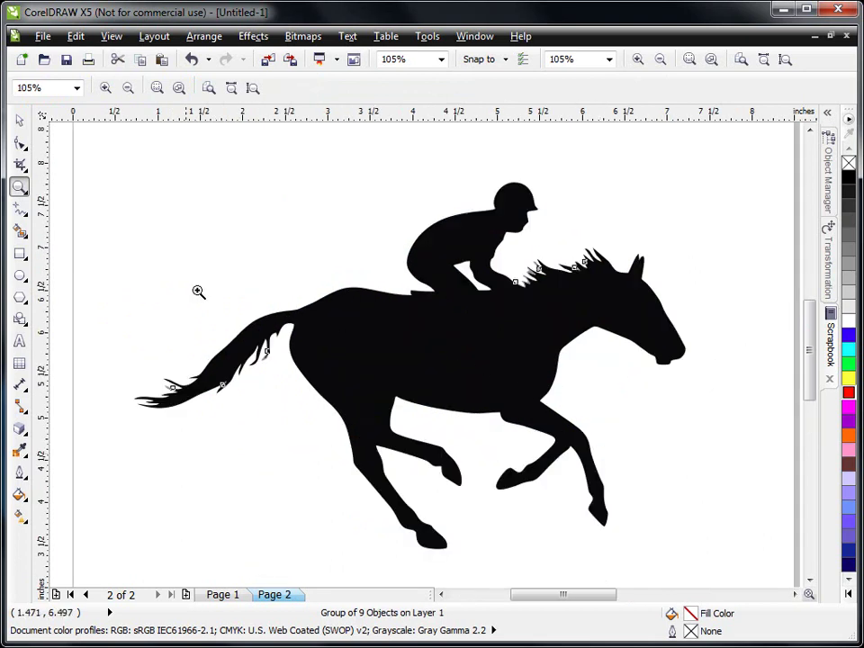
pyautogui.click(18, 119)
pyautogui.click(414, 336)
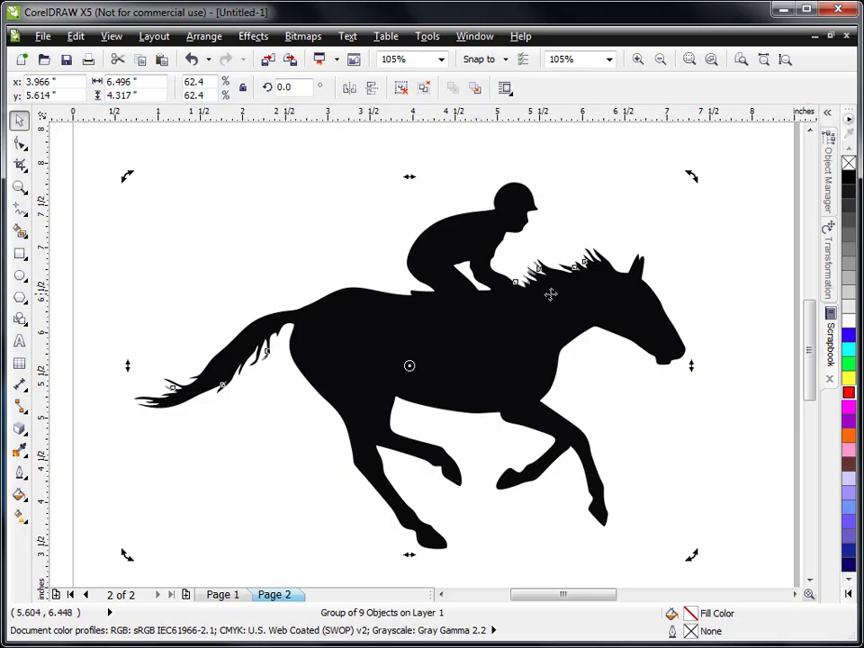
pyautogui.click(851, 304)
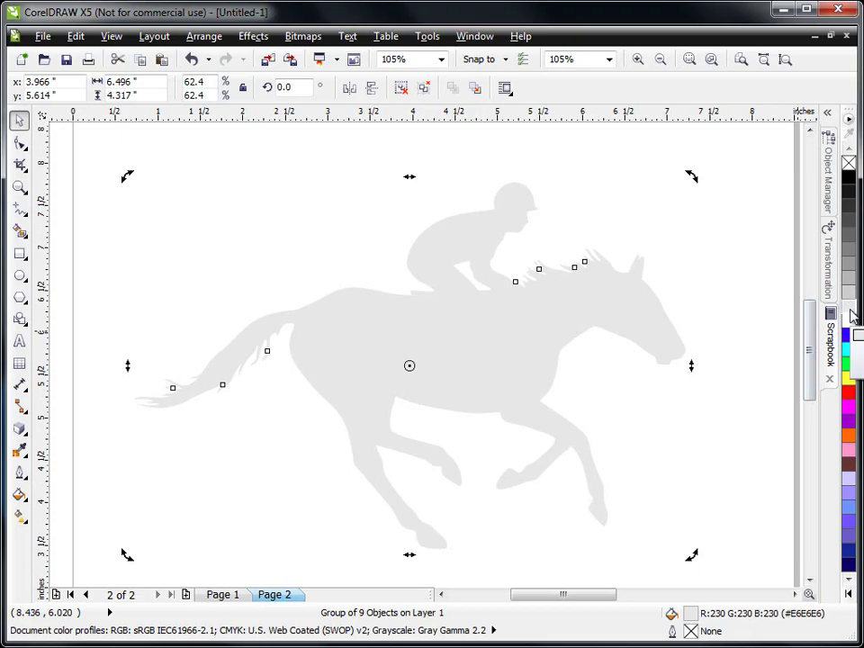
pyautogui.rightClick(850, 180)
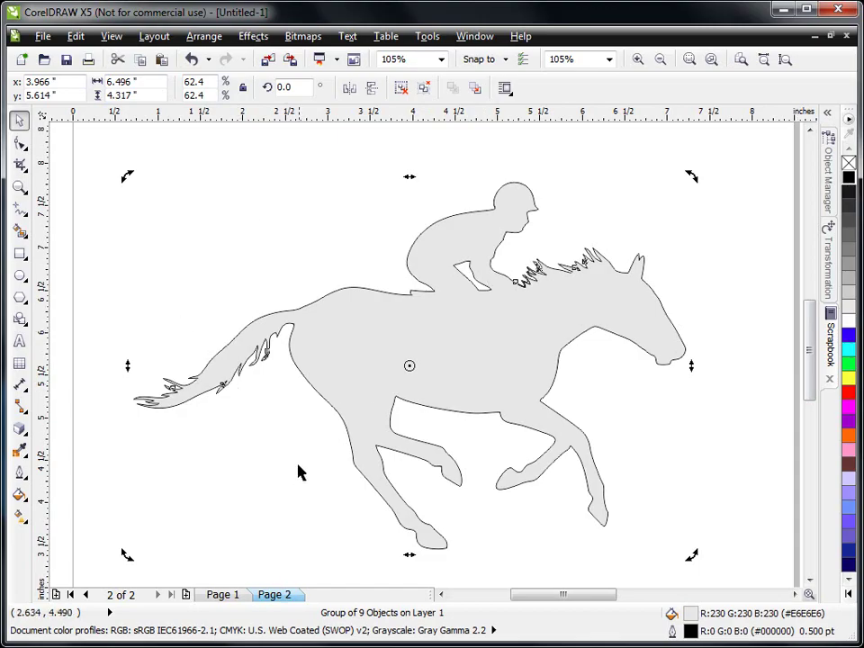
# Step: Ungroup the traced horse rider into separate objects
pyautogui.click(20, 146)
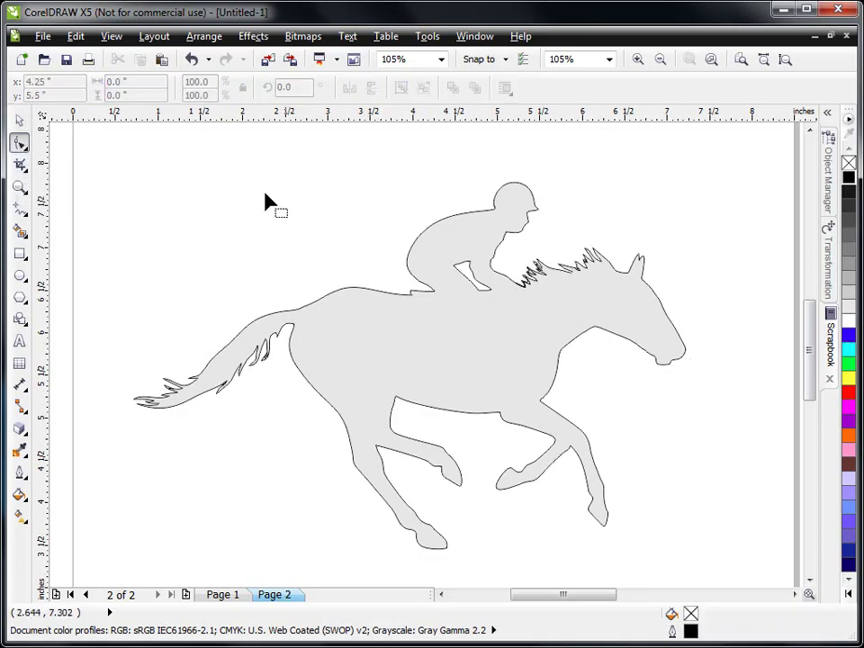
pyautogui.click(20, 123)
pyautogui.click(423, 326)
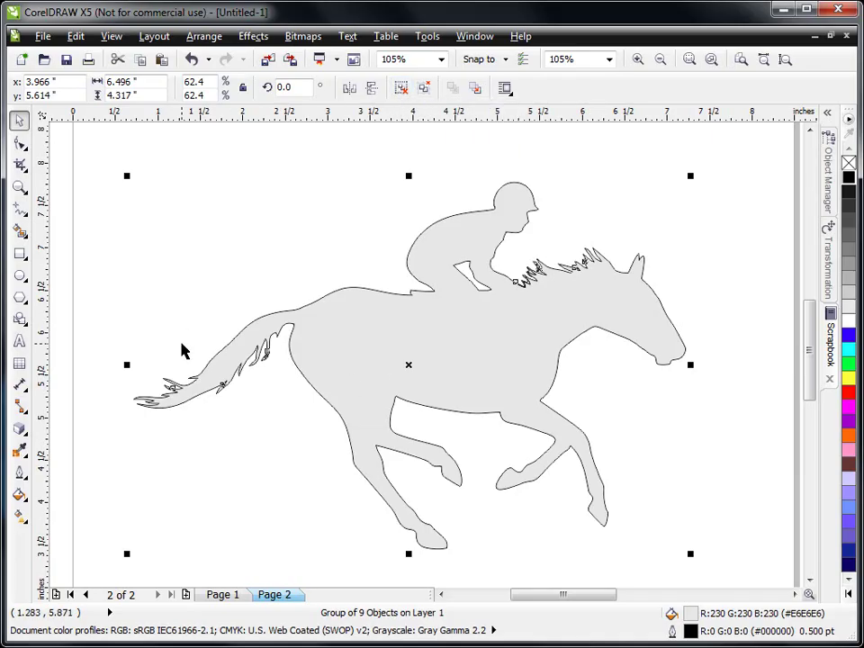
pyautogui.click(783, 59)
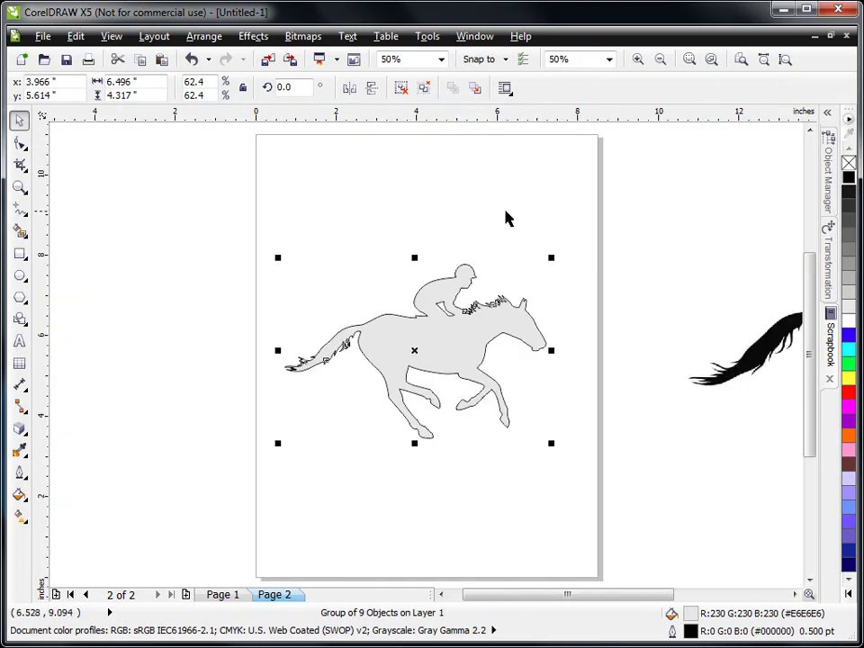
pyautogui.click(401, 88)
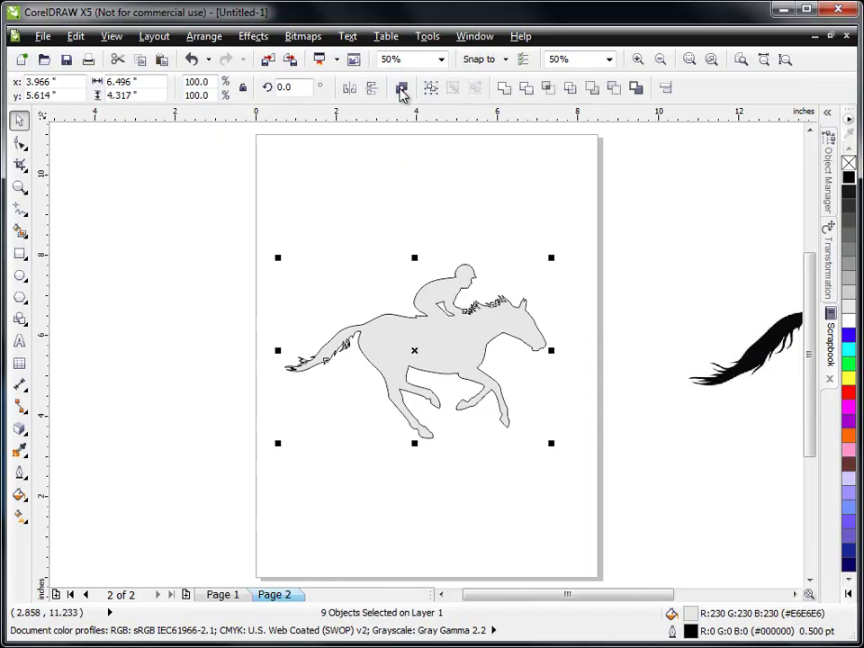
# Step: Move the main horse rider silhouette off the page so the small stray trace fragments are left by themselves
pyautogui.click(376, 221)
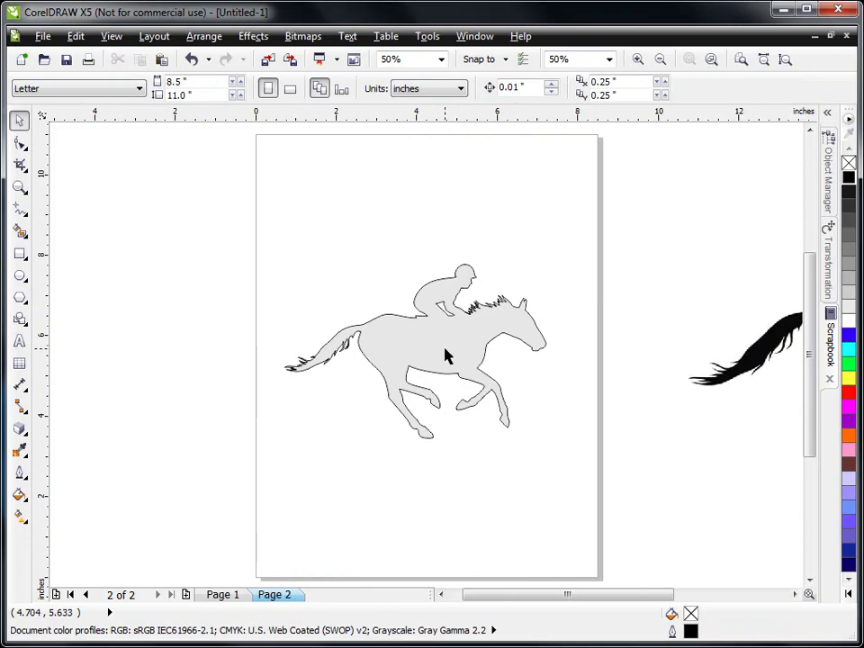
pyautogui.moveTo(446, 353); pyautogui.dragTo(111, 255)
pyautogui.moveTo(219, 225); pyautogui.dragTo(163, 226)
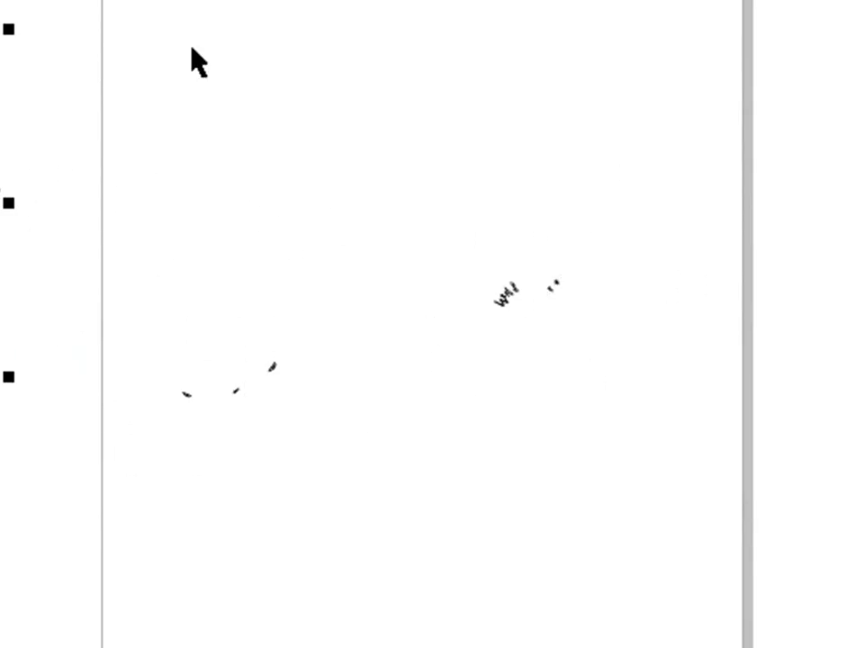
pyautogui.moveTo(0, 184); pyautogui.dragTo(0, 167)
# Step: Delete all the leftover mane and tail fragments together and move the silhouette back onto the page
pyautogui.moveTo(71, 80); pyautogui.dragTo(747, 599)
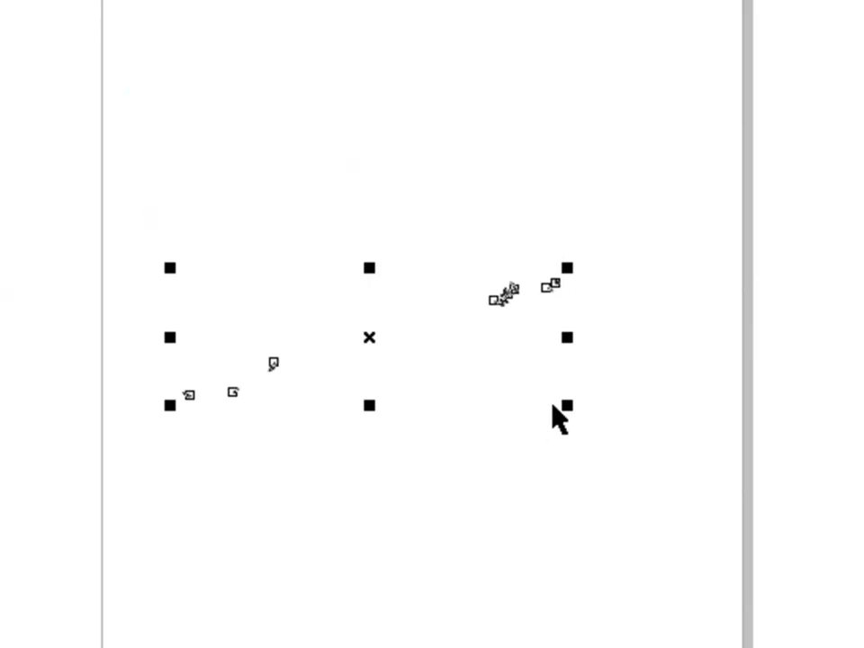
pyautogui.press('Delete')
pyautogui.moveTo(0, 171); pyautogui.dragTo(434, 341)
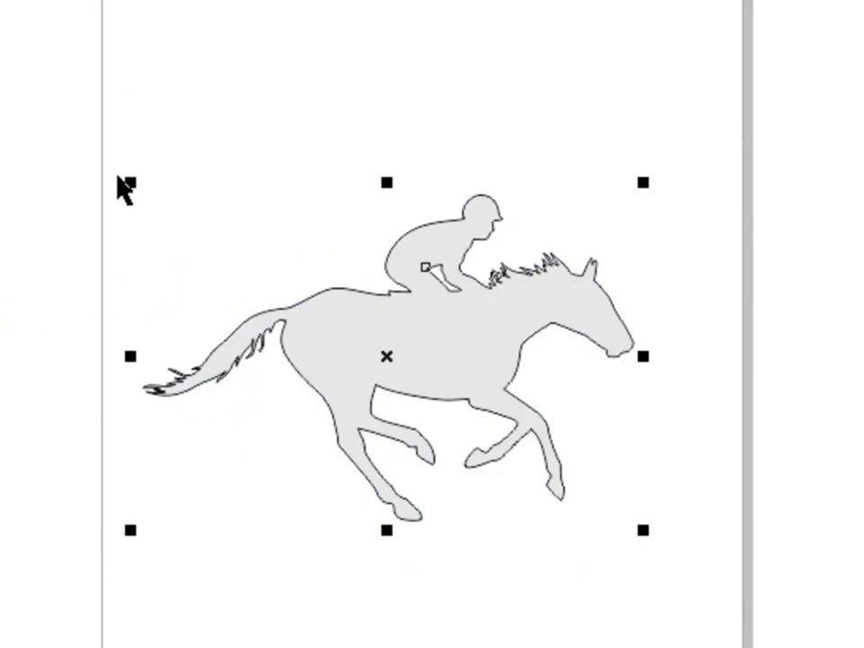
# Step: Move the node partway along the mane's long lower curve slightly upward, and delete it from the horse outline
pyautogui.press('z')
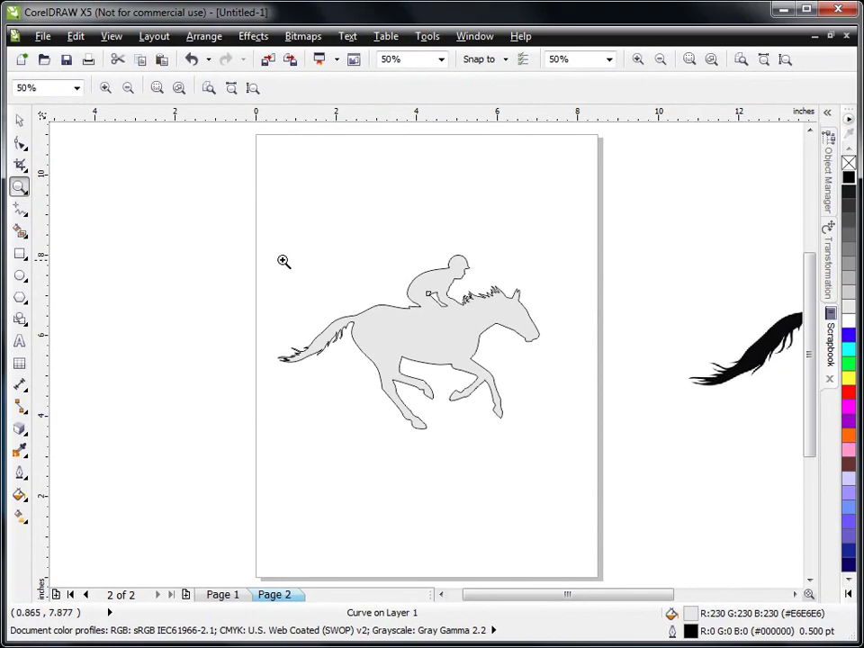
pyautogui.moveTo(272, 245); pyautogui.dragTo(572, 453)
pyautogui.click(19, 142)
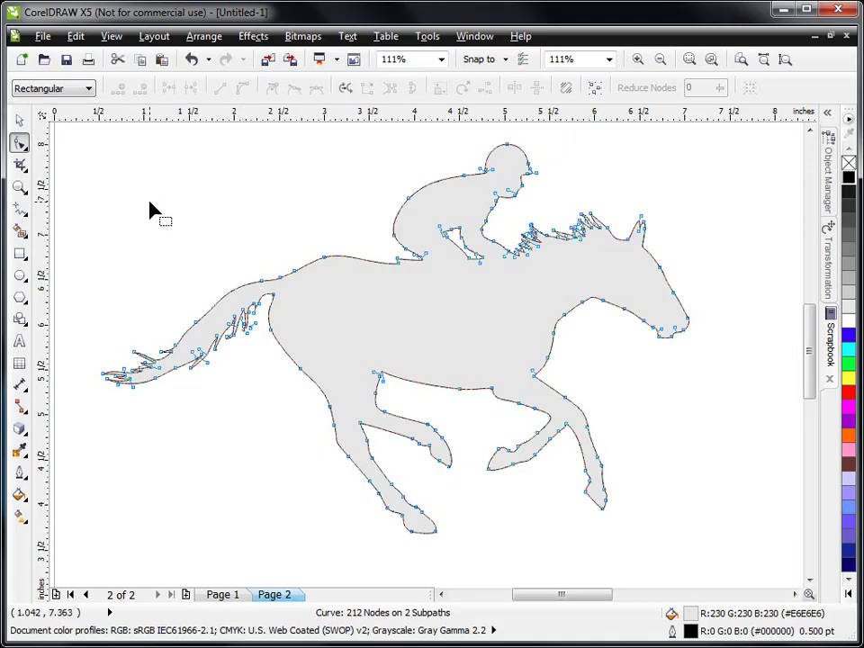
pyautogui.click(19, 186)
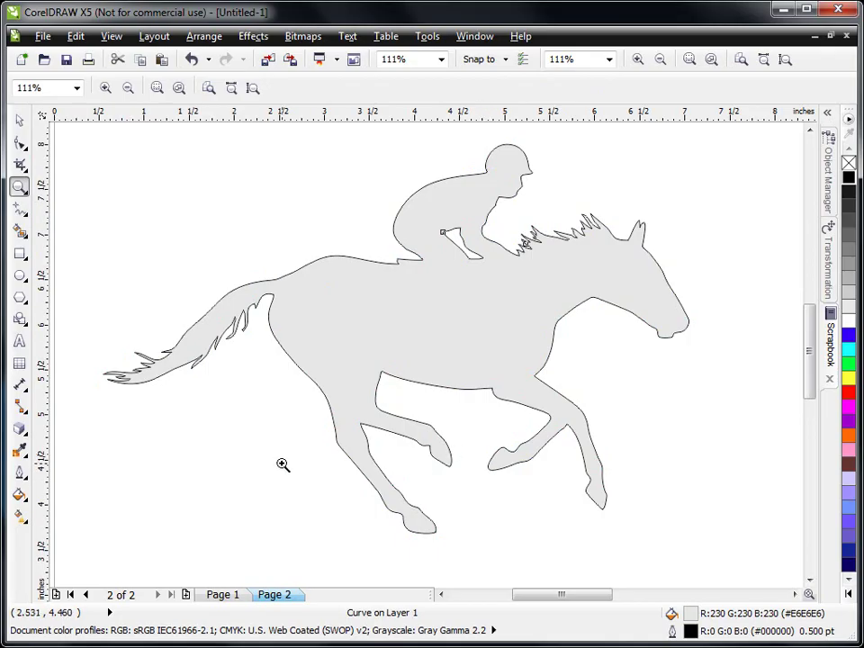
pyautogui.moveTo(495, 216); pyautogui.dragTo(573, 277)
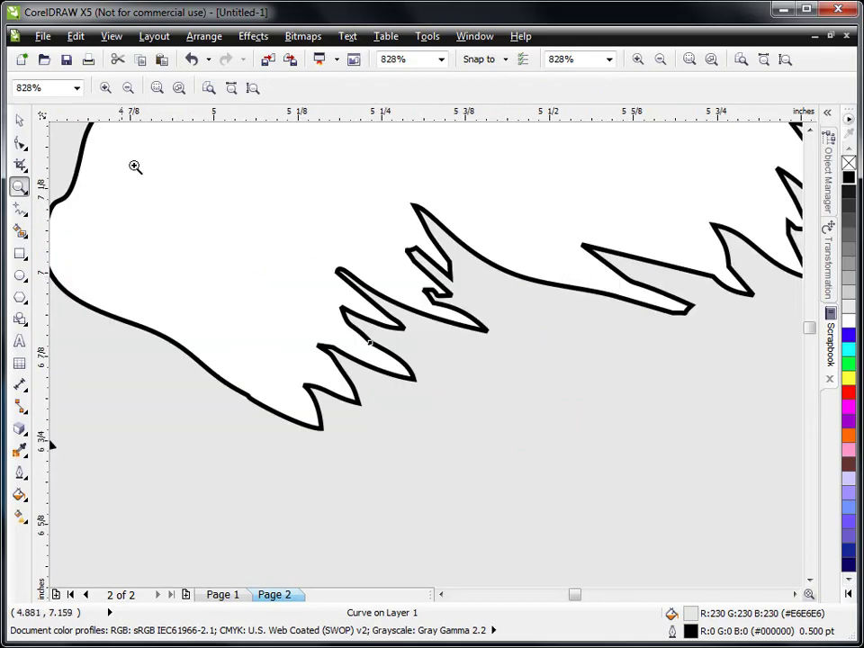
pyautogui.click(19, 142)
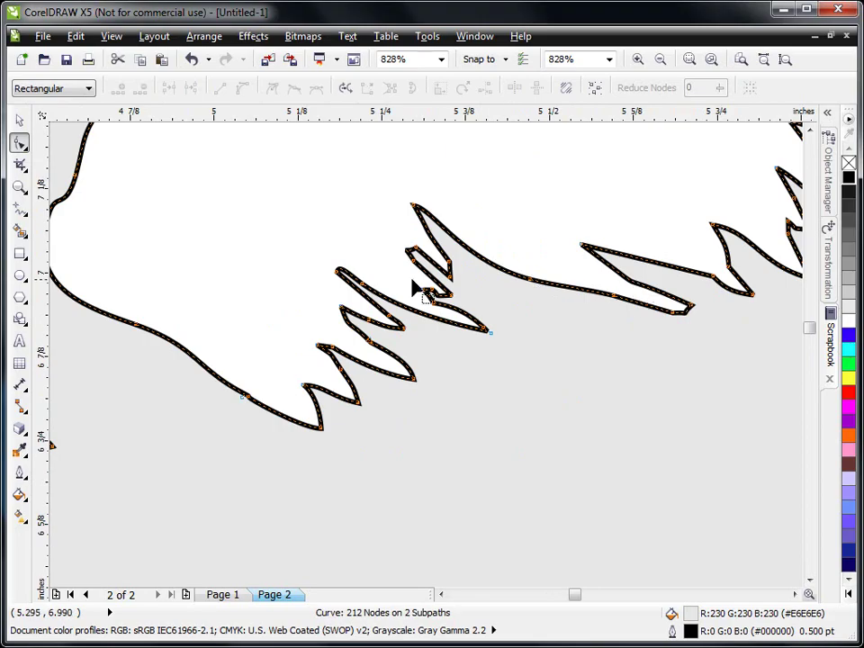
pyautogui.click(450, 295)
pyautogui.click(531, 281)
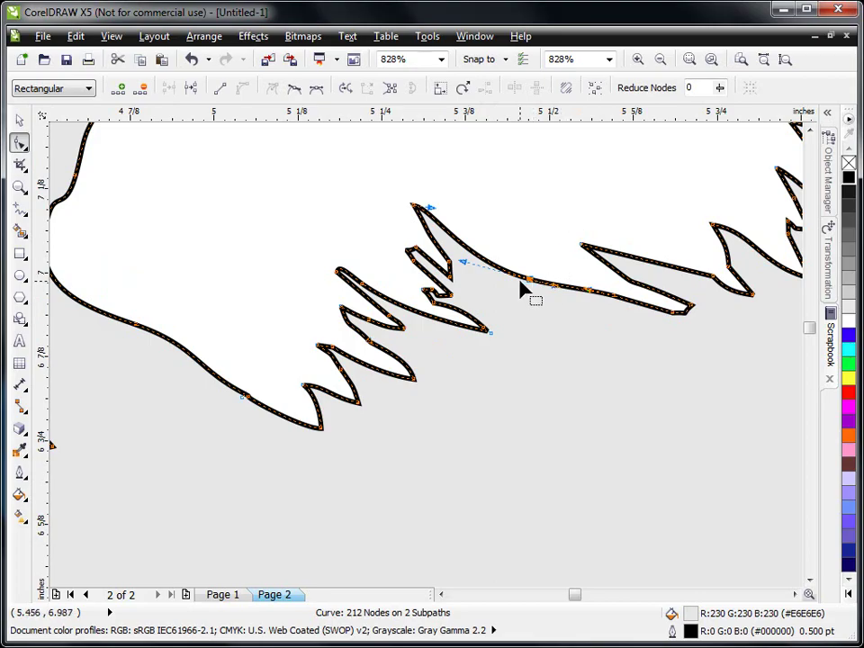
pyautogui.moveTo(531, 285); pyautogui.dragTo(531, 264)
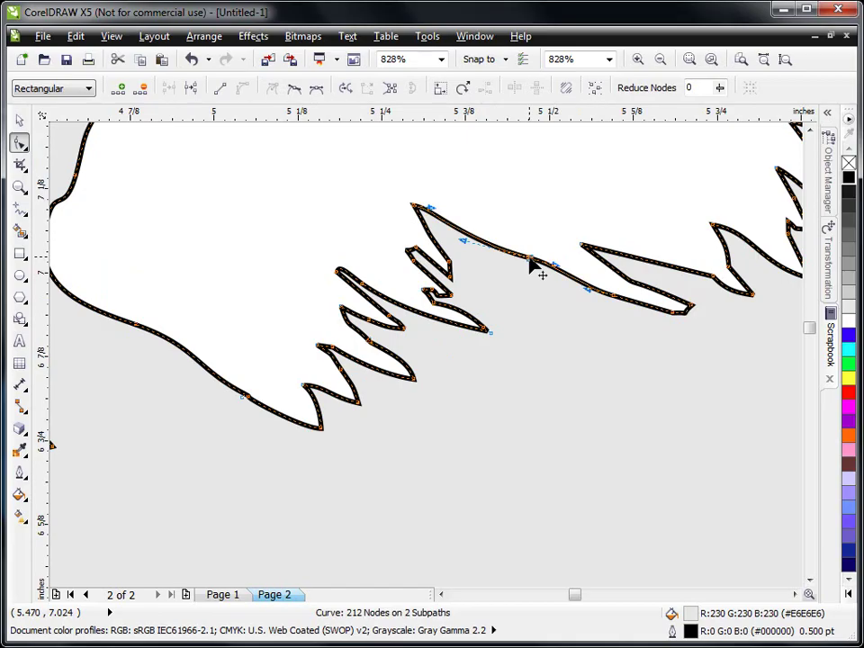
pyautogui.click(534, 288)
pyautogui.press('Delete')
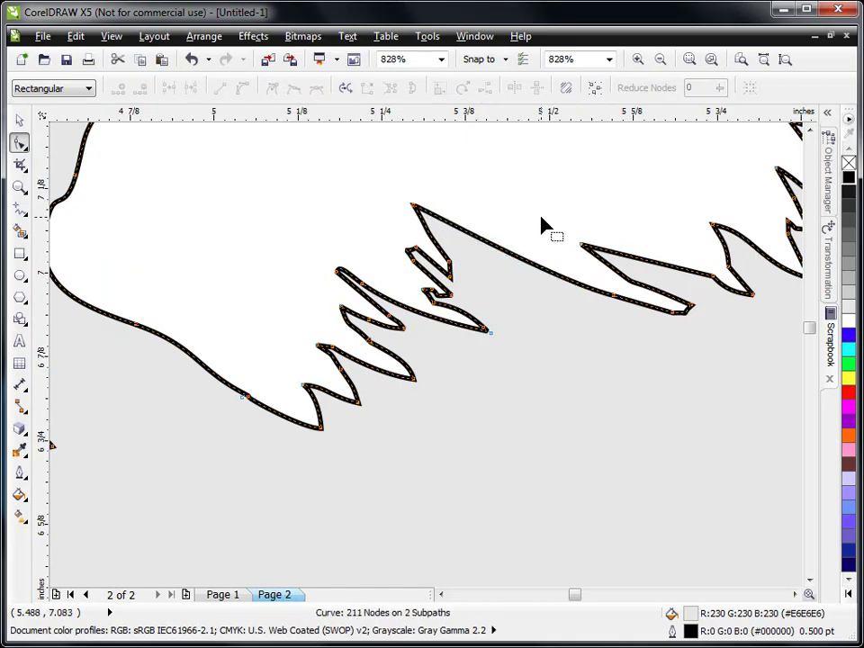
# Step: Delete the extra nodes from the small notch between the mane tufts to simplify its outline
pyautogui.click(433, 309)
pyautogui.press('Delete')
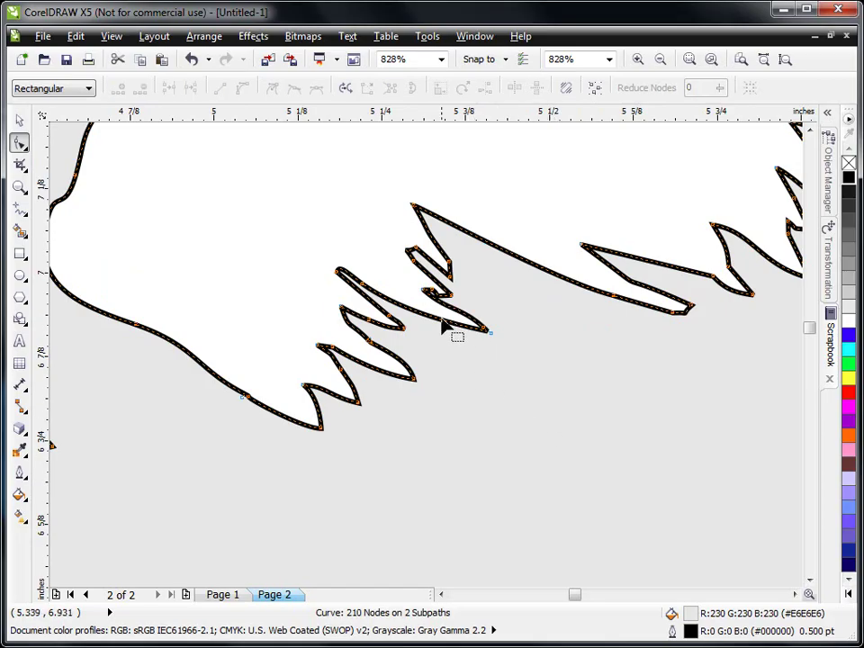
pyautogui.click(501, 342)
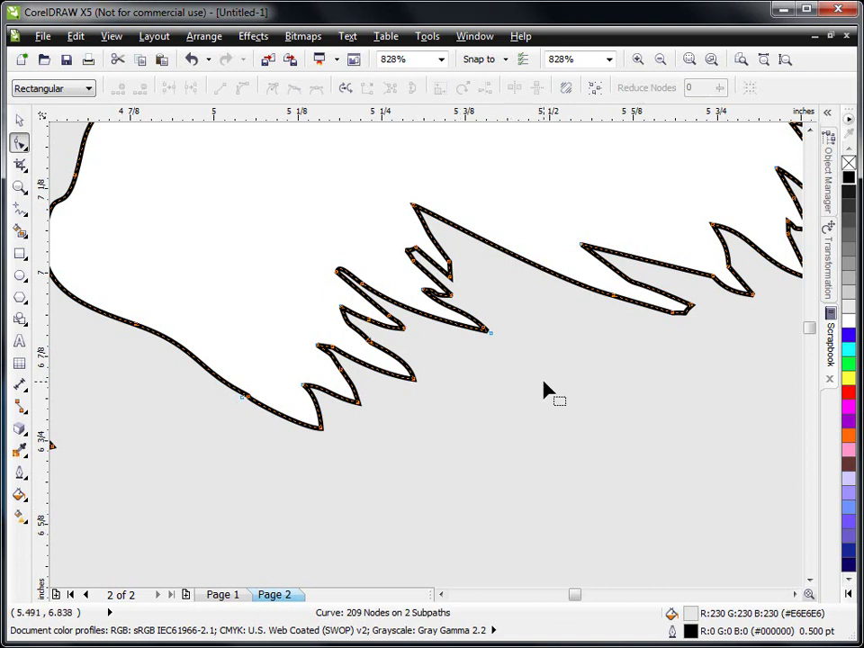
# Step: Inspect the silhouette's outline up close along the front legs, belly and tail for areas needing cleanup
pyautogui.press('h')
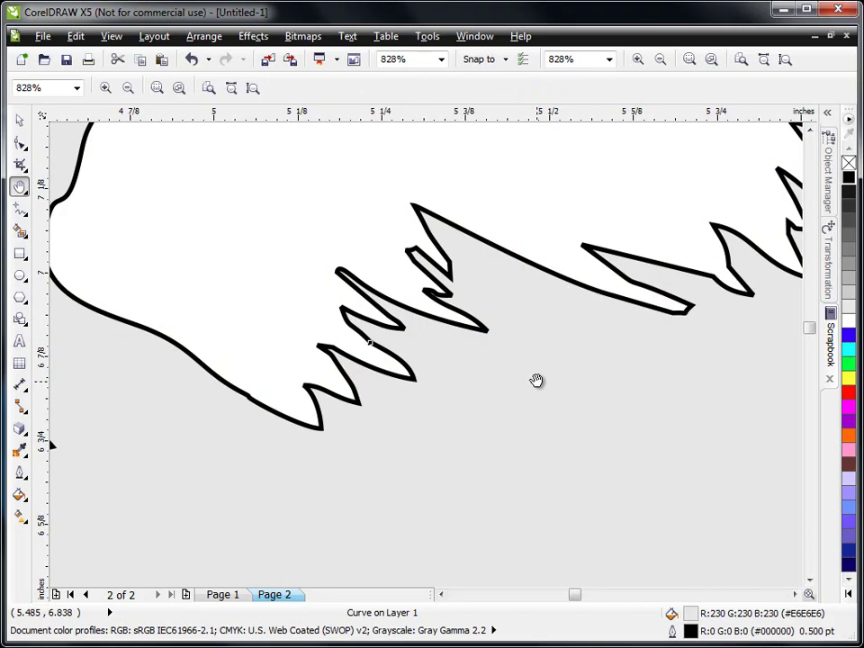
pyautogui.click(19, 192)
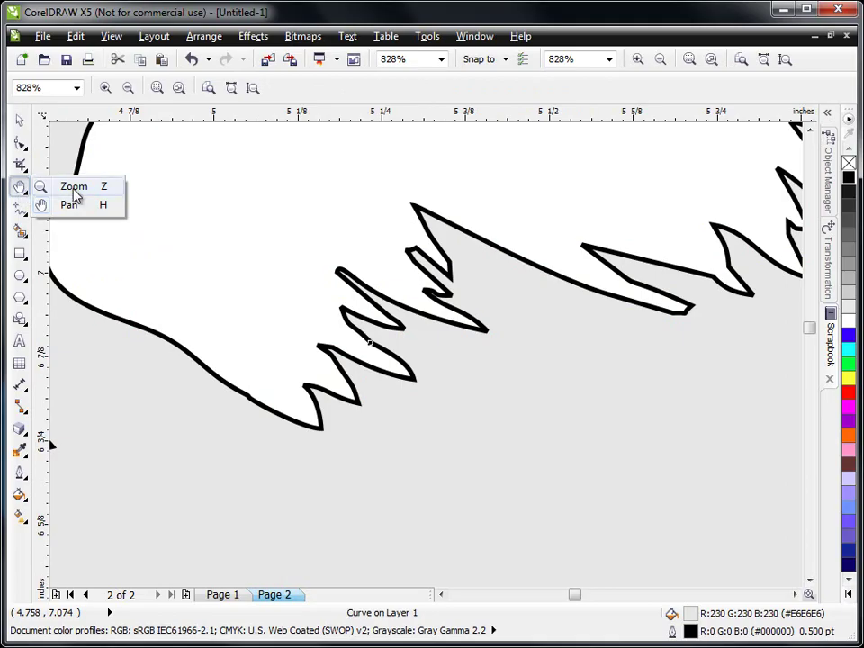
pyautogui.click(20, 188)
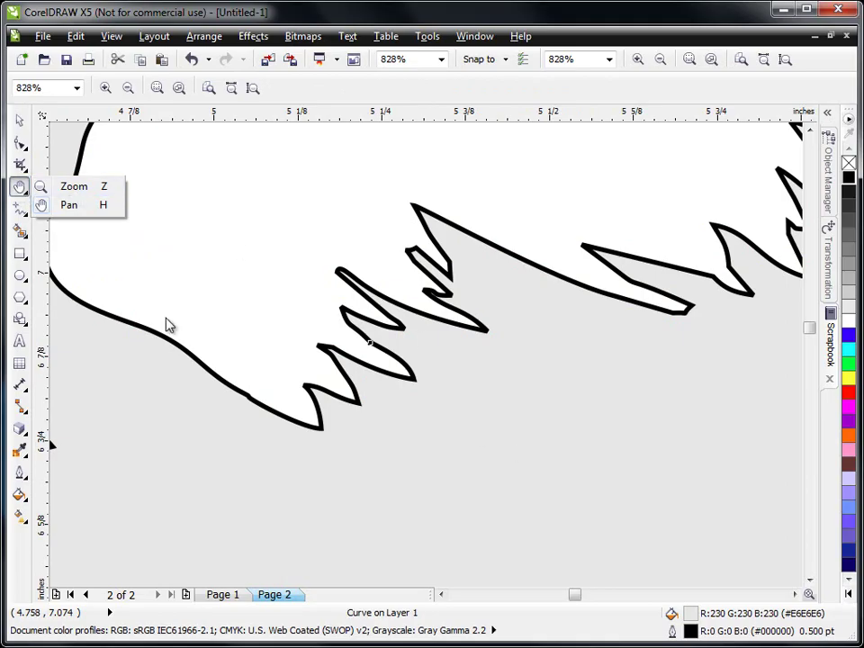
pyautogui.click(82, 213)
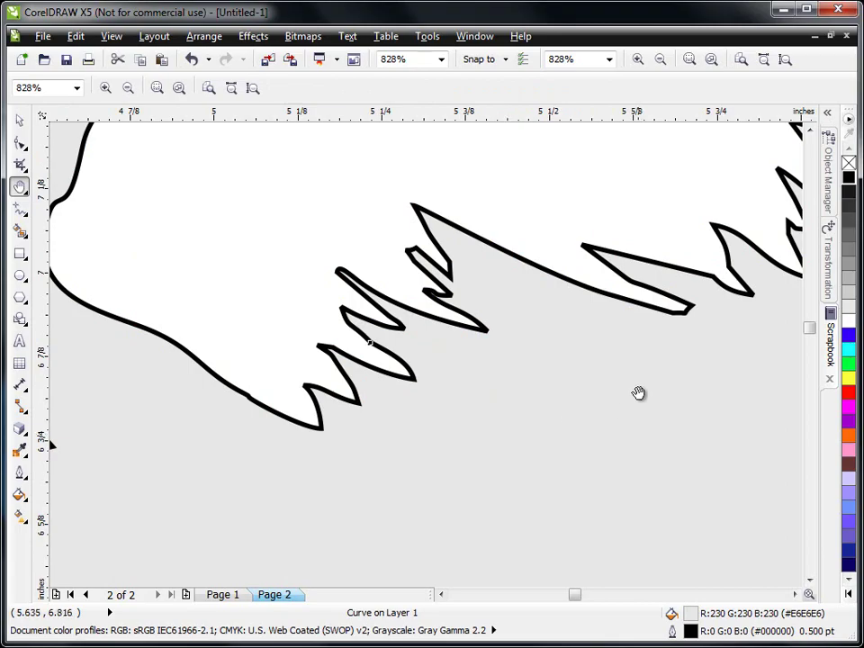
pyautogui.moveTo(646, 380); pyautogui.dragTo(380, 449)
pyautogui.moveTo(684, 374); pyautogui.dragTo(403, 324)
pyautogui.moveTo(712, 518); pyautogui.dragTo(489, 284)
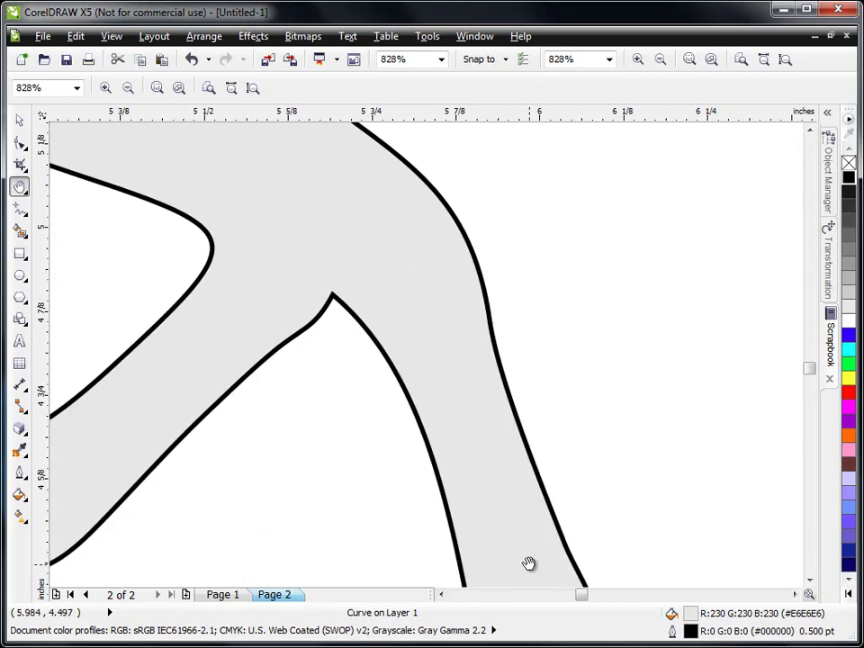
pyautogui.moveTo(530, 565); pyautogui.dragTo(495, 368)
pyautogui.moveTo(498, 508); pyautogui.dragTo(512, 335)
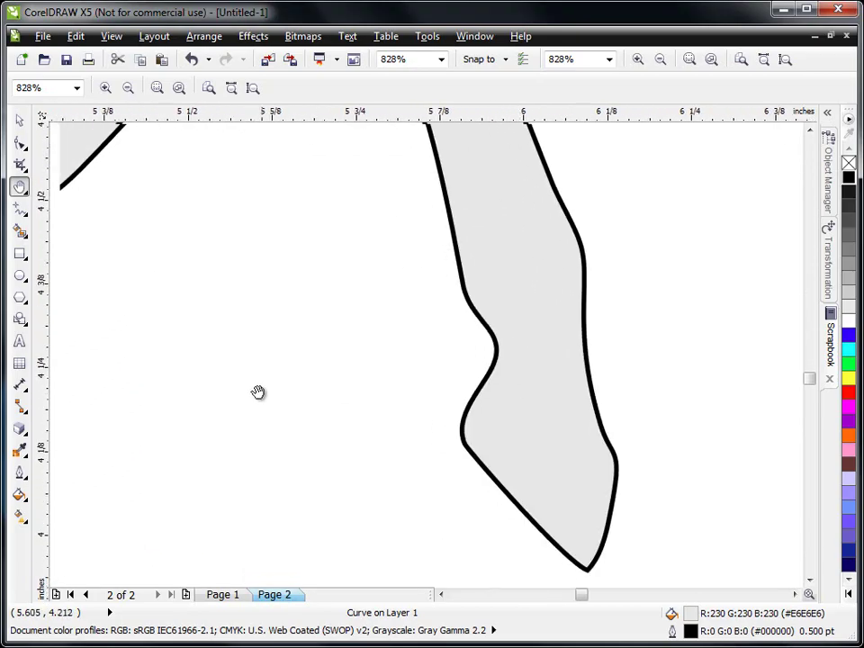
pyautogui.moveTo(259, 393); pyautogui.dragTo(452, 484)
pyautogui.moveTo(237, 377); pyautogui.dragTo(440, 450)
pyautogui.moveTo(336, 417); pyautogui.dragTo(403, 447)
pyautogui.moveTo(250, 239); pyautogui.dragTo(301, 401)
pyautogui.moveTo(406, 203); pyautogui.dragTo(493, 335)
pyautogui.moveTo(257, 245); pyautogui.dragTo(375, 366)
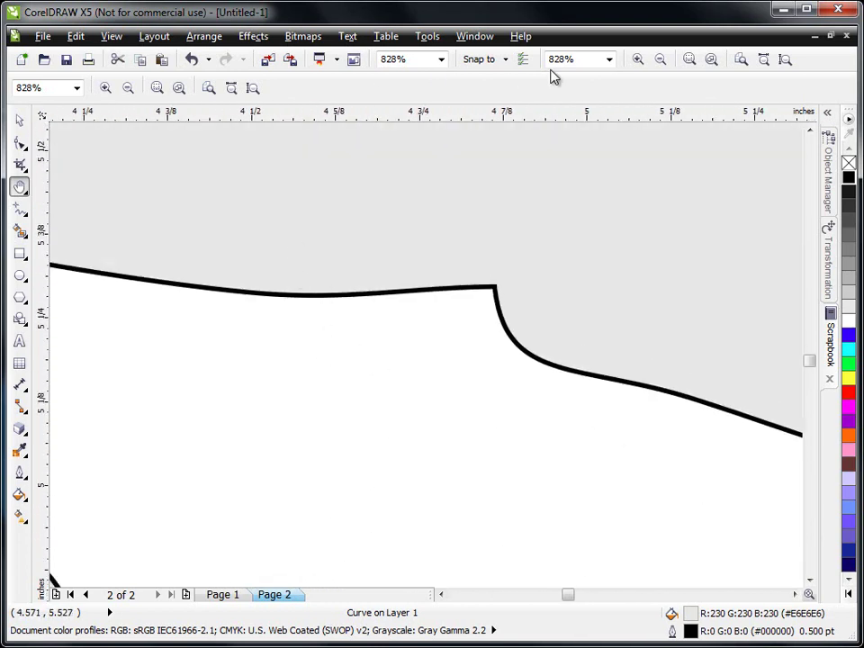
pyautogui.click(785, 59)
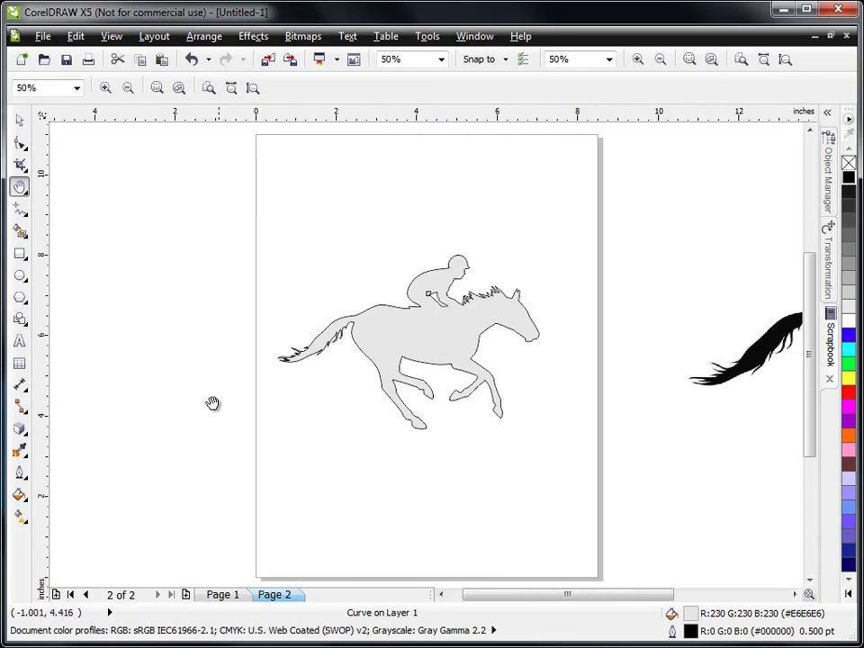
pyautogui.click(19, 187)
pyautogui.click(72, 185)
pyautogui.moveTo(251, 299); pyautogui.dragTo(359, 382)
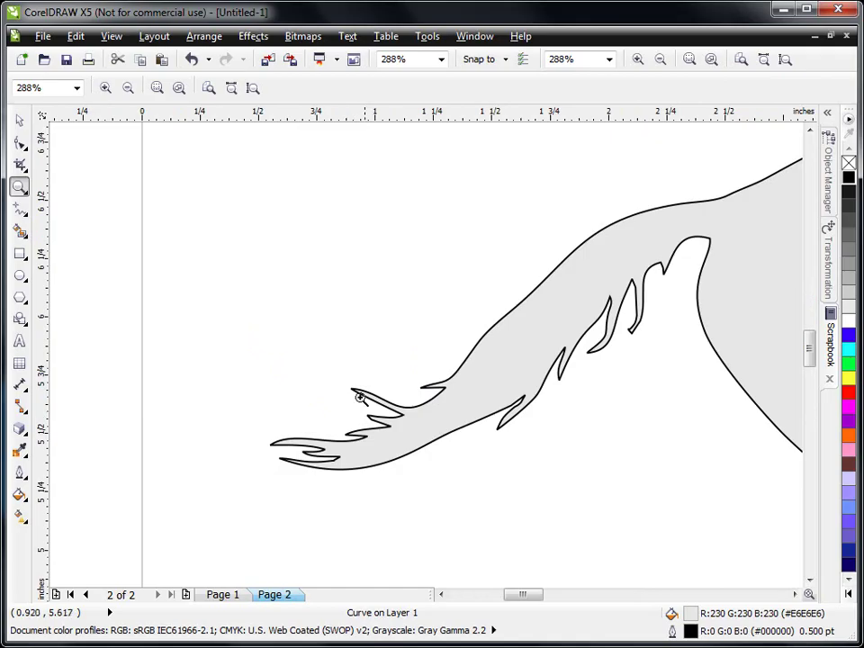
pyautogui.click(784, 59)
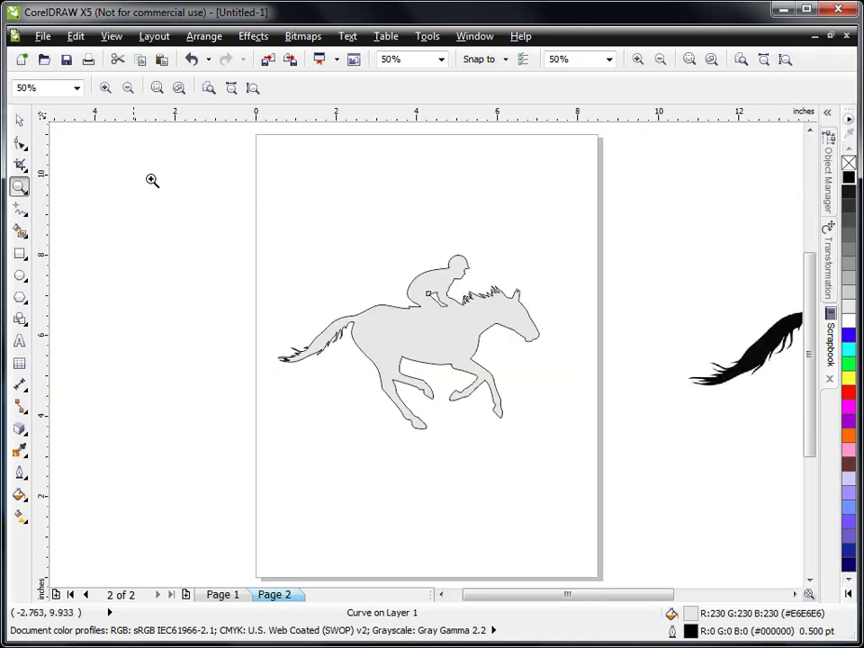
# Step: Move the silhouette higher on the page and enlarge it proportionally to about 8.6 inches wide
pyautogui.press('space')
pyautogui.moveTo(442, 338); pyautogui.dragTo(447, 317)
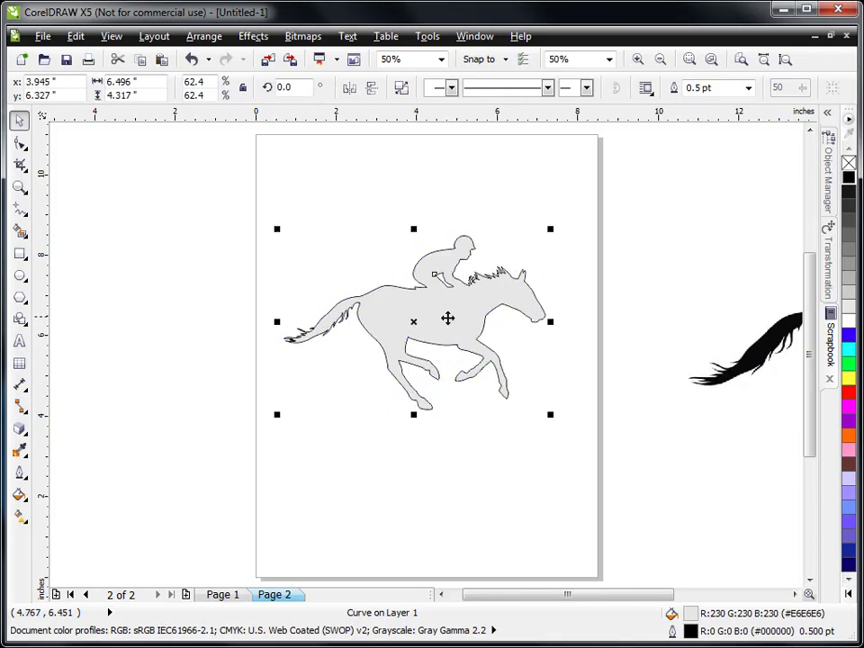
pyautogui.click(240, 257)
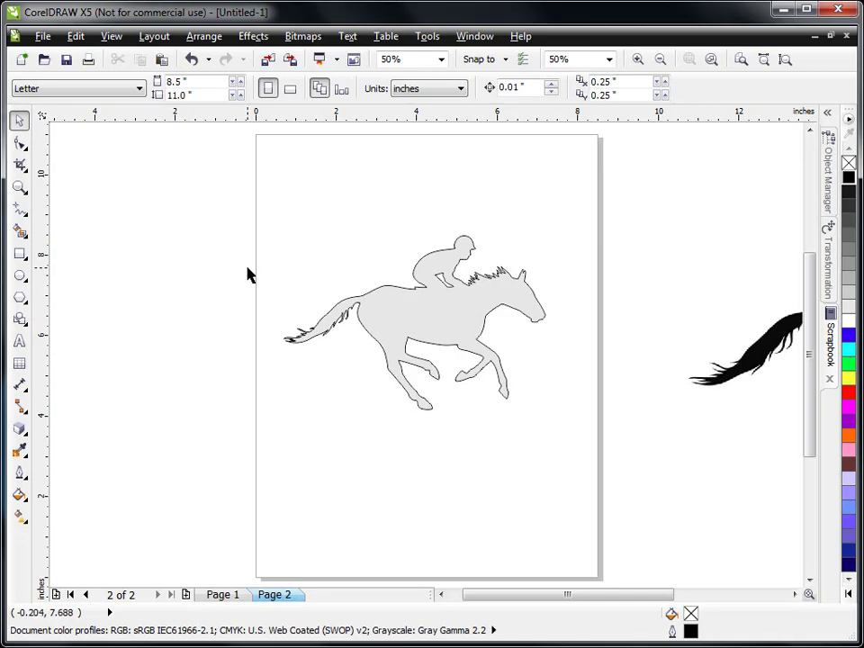
pyautogui.click(527, 283)
pyautogui.moveTo(550, 230); pyautogui.dragTo(636, 171)
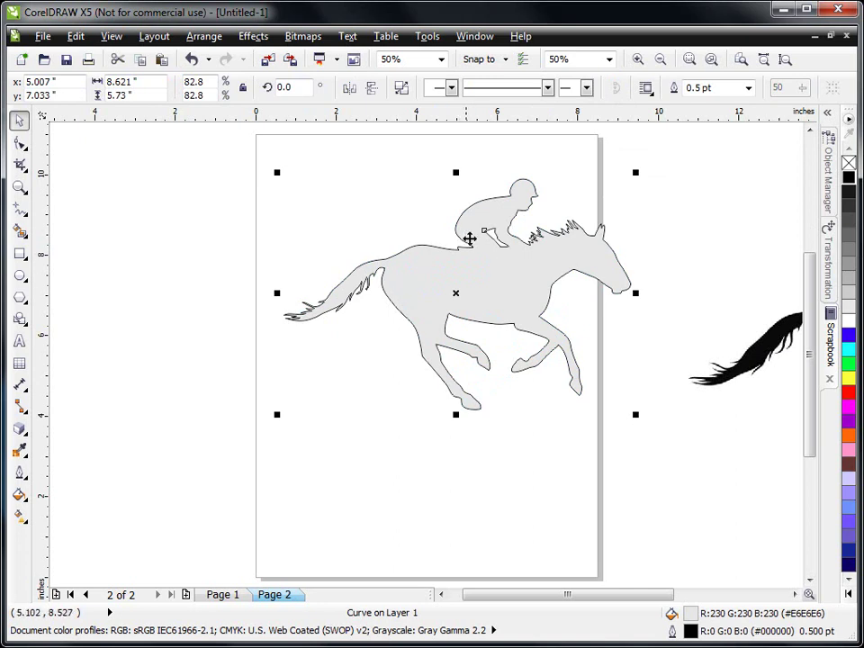
# Step: Reposition the source bitmap beside the page, and scale the silhouette down and place it so it fits within the page width
pyautogui.moveTo(755, 365); pyautogui.dragTo(630, 420)
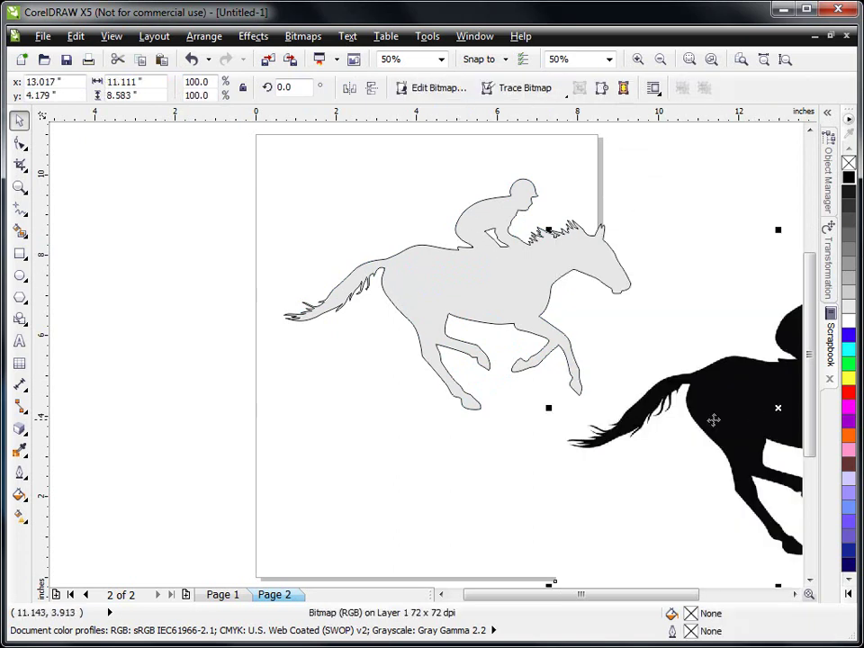
pyautogui.moveTo(564, 521); pyautogui.dragTo(709, 449)
pyautogui.moveTo(540, 260); pyautogui.dragTo(508, 316)
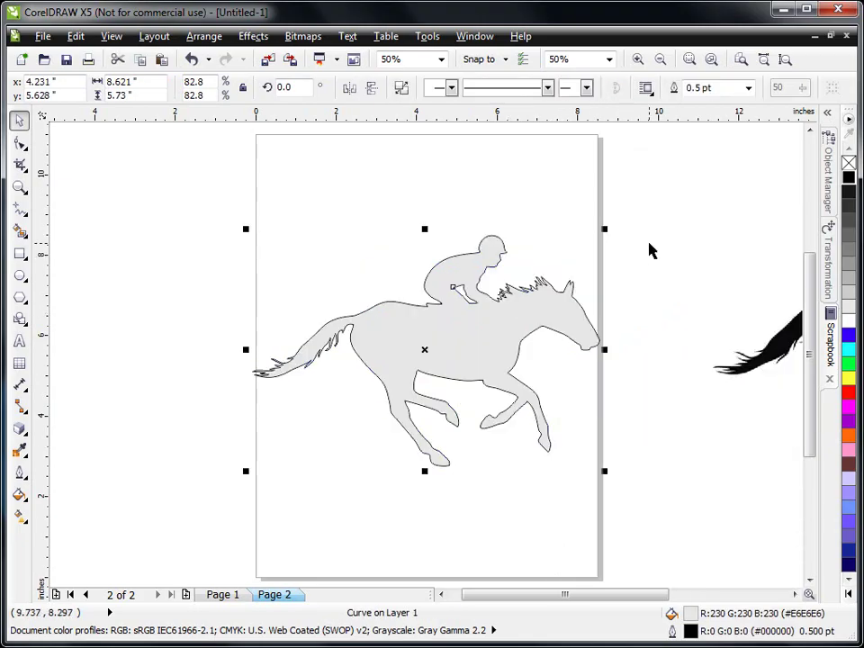
pyautogui.moveTo(604, 229); pyautogui.dragTo(561, 276)
pyautogui.press('Escape')
pyautogui.moveTo(456, 343); pyautogui.dragTo(486, 296)
# Step: Draw a long thin rectangle under the horse overlapping the rear hoof, and weld it to the silhouette as a base
pyautogui.click(19, 253)
pyautogui.moveTo(324, 418); pyautogui.dragTo(586, 430)
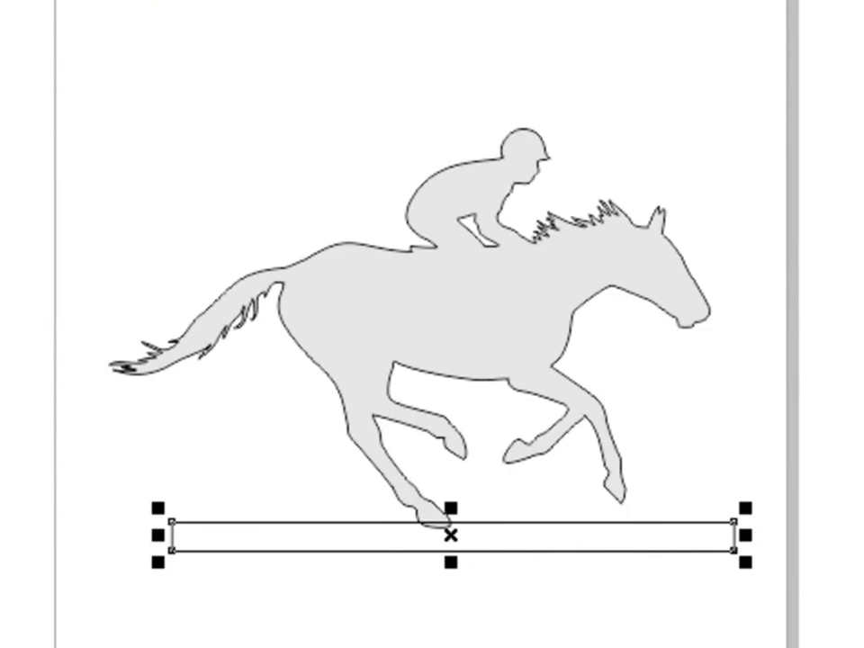
pyautogui.moveTo(4, 5); pyautogui.dragTo(801, 630)
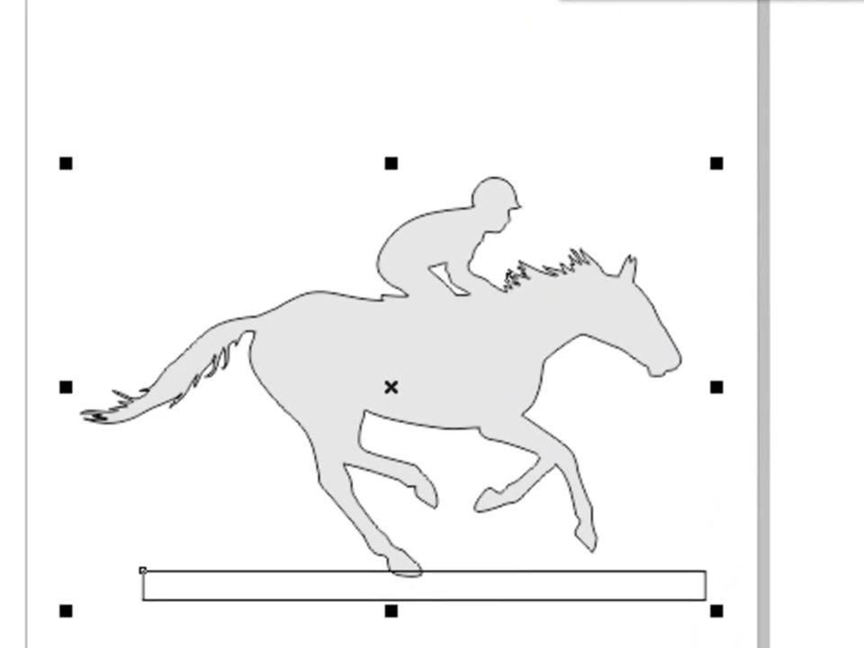
pyautogui.click(506, 72)
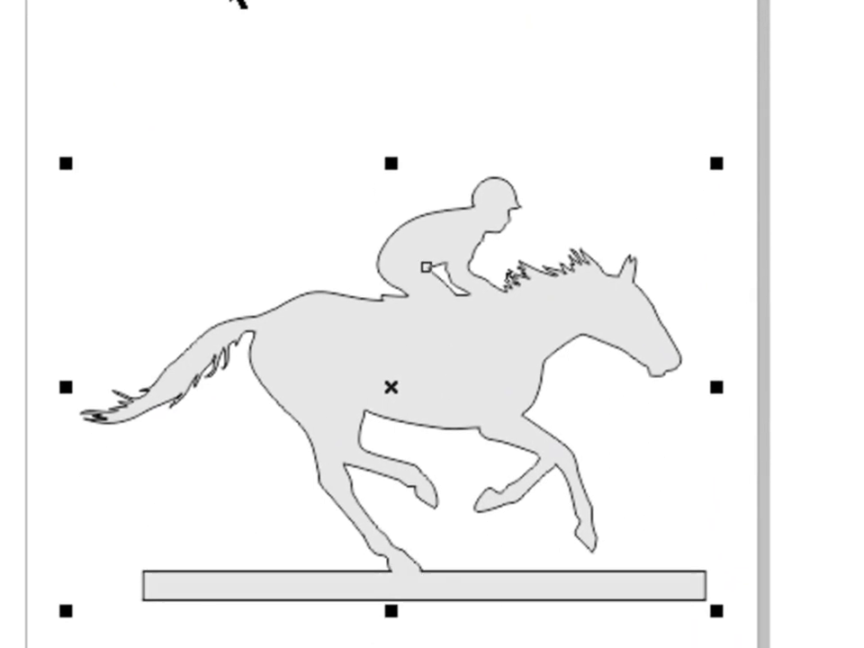
pyautogui.press('Escape')
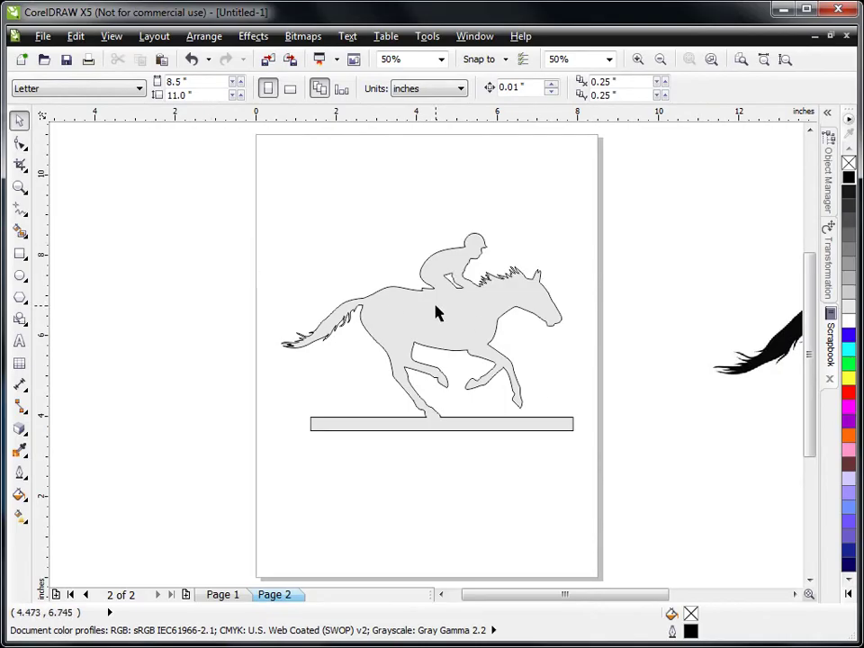
pyautogui.click(436, 310)
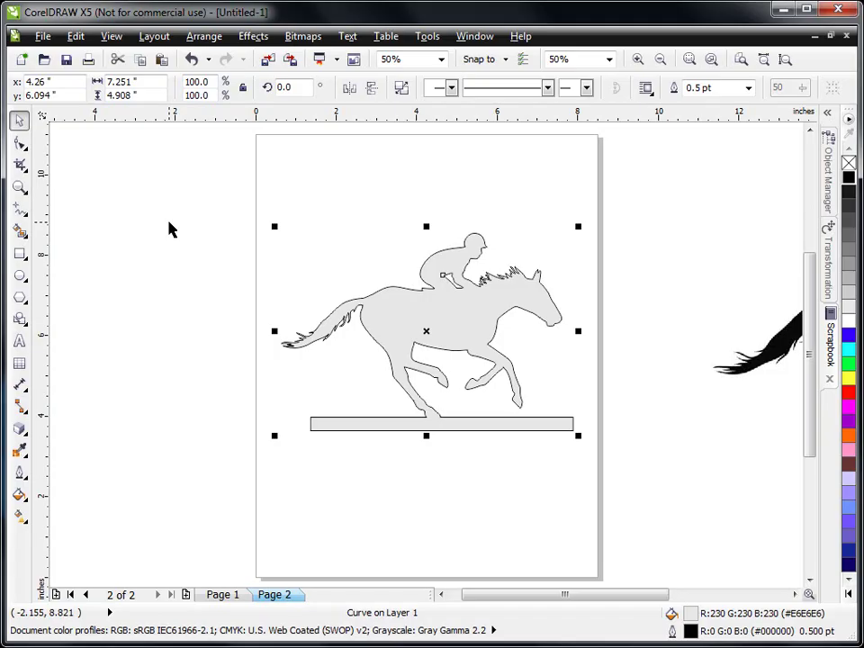
pyautogui.scroll(1, 168, 228)
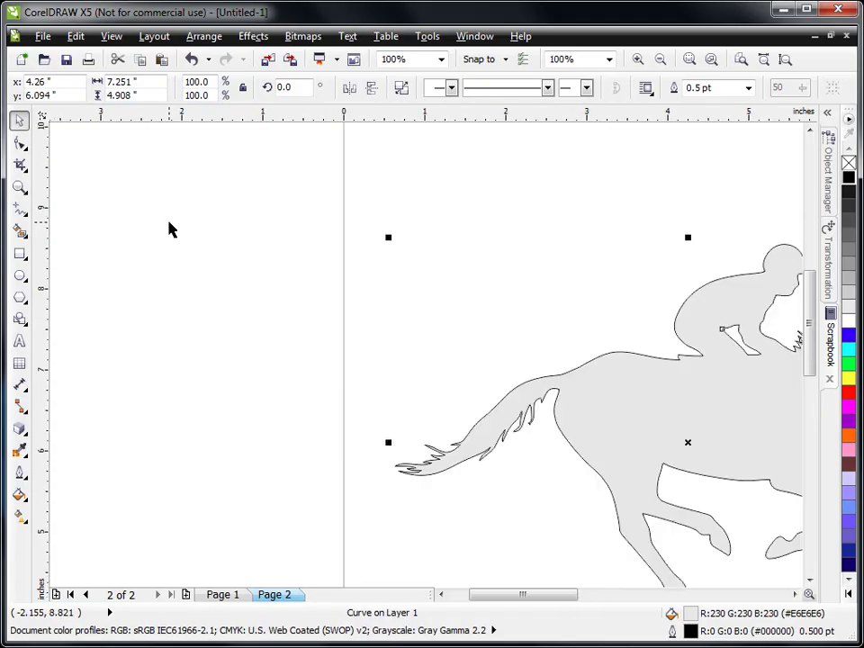
# Step: Move the welded silhouette off the page to the left and place the source bitmap over the page
pyautogui.click(789, 59)
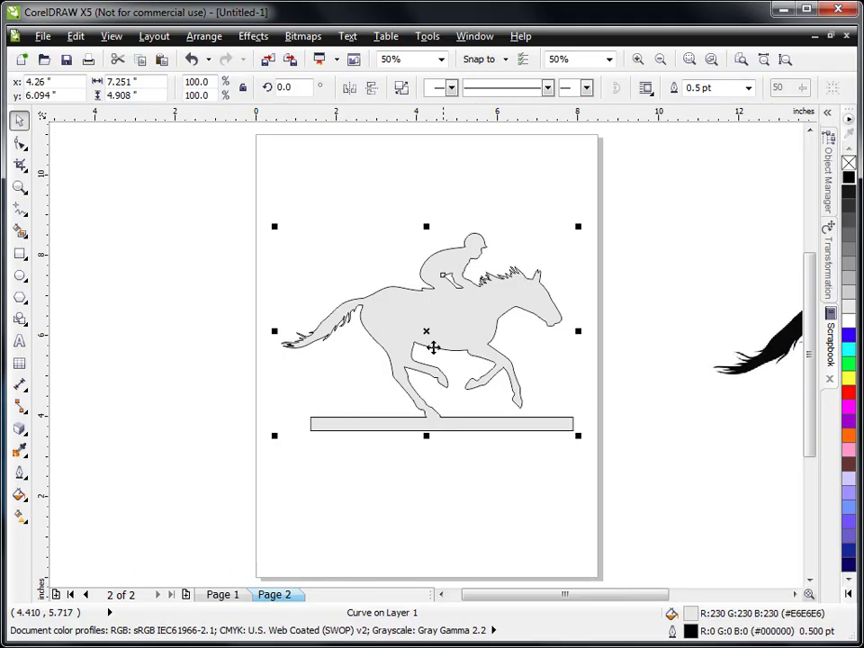
pyautogui.moveTo(467, 312); pyautogui.dragTo(461, 299)
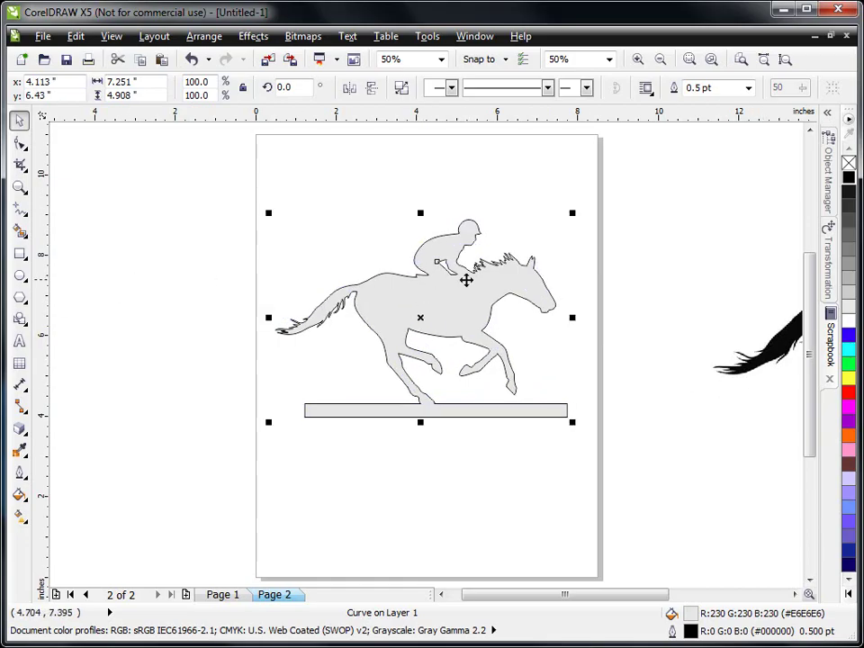
pyautogui.moveTo(518, 291); pyautogui.dragTo(180, 257)
pyautogui.moveTo(793, 339); pyautogui.dragTo(312, 313)
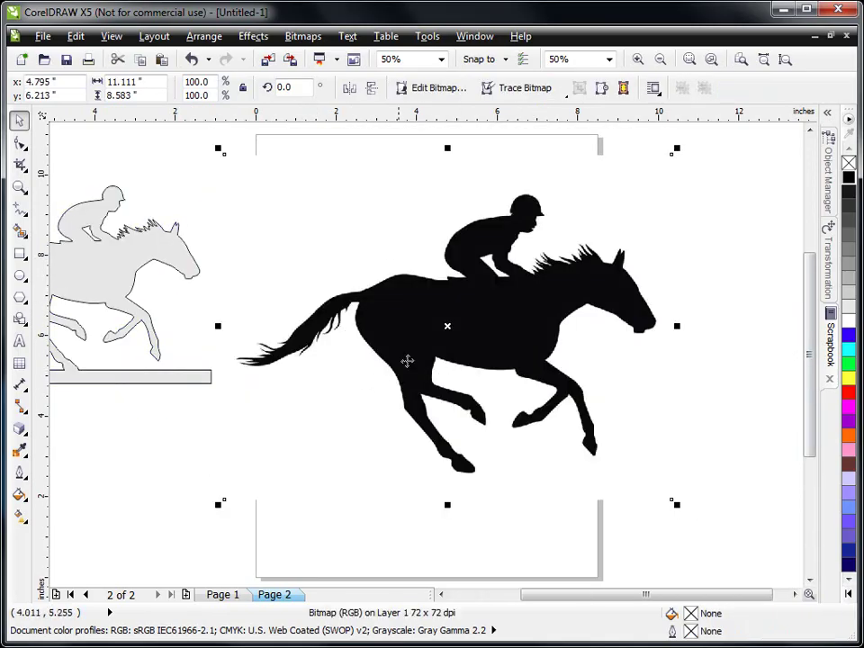
# Step: Draw a rectangle about 9.5 by 0.8 inches across the rear hoof and the lowest front hoof of the bitmap
pyautogui.click(19, 253)
pyautogui.moveTo(285, 450); pyautogui.dragTo(667, 482)
pyautogui.click(19, 120)
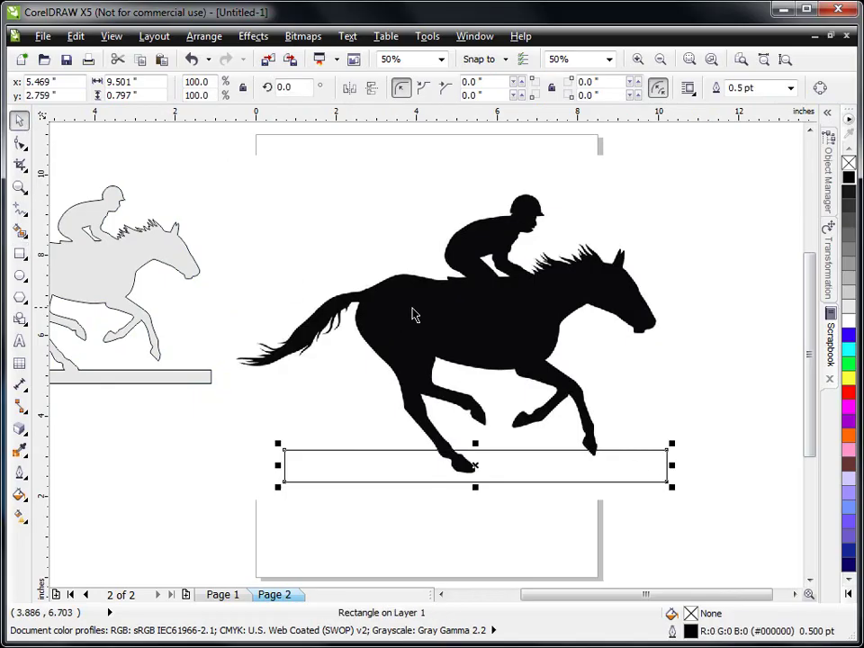
# Step: Try to weld the rectangle to the horse bitmap, and undo the weld
pyautogui.click(413, 312)
pyautogui.keyDown('shift'); pyautogui.click(346, 468); pyautogui.keyUp('shift')
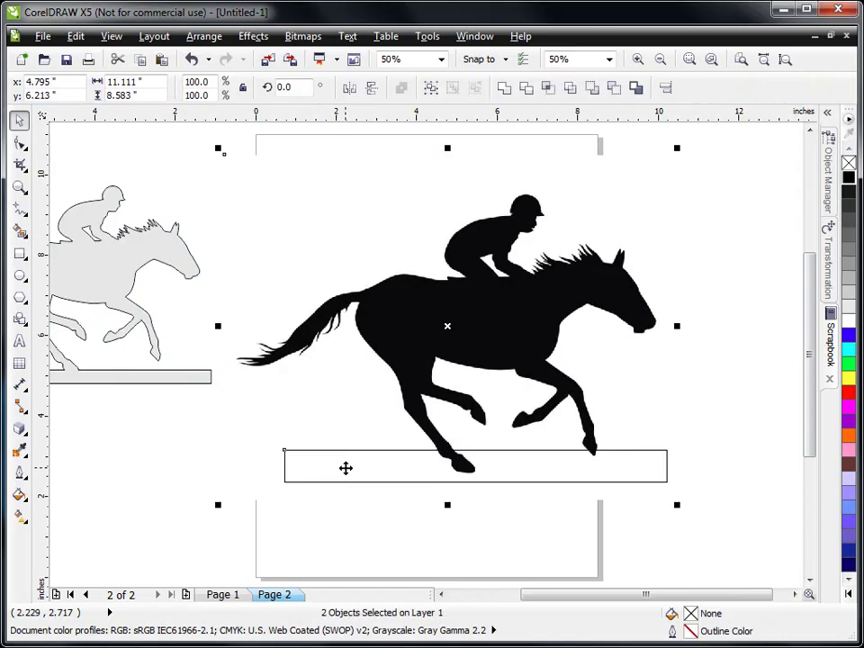
pyautogui.click(504, 88)
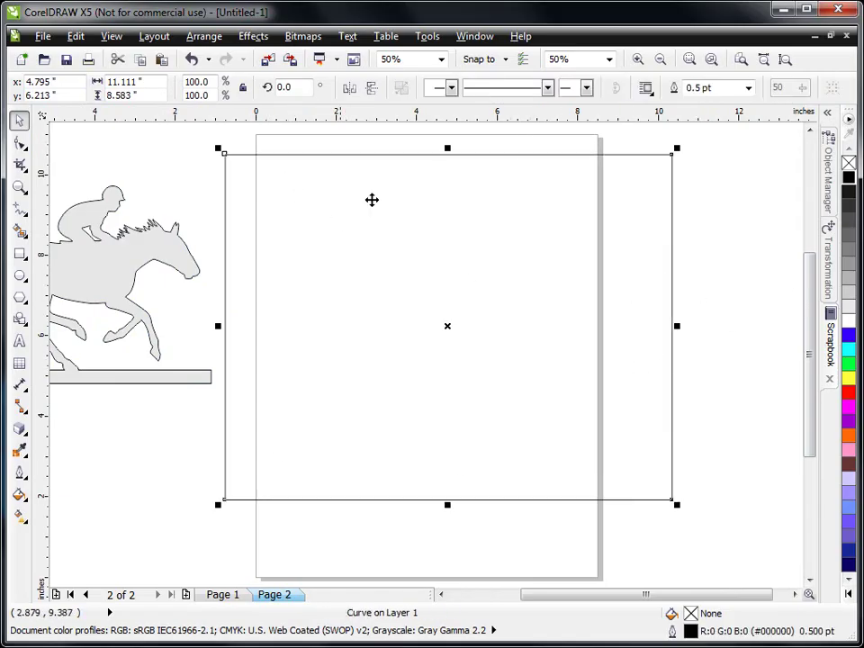
pyautogui.click(192, 58)
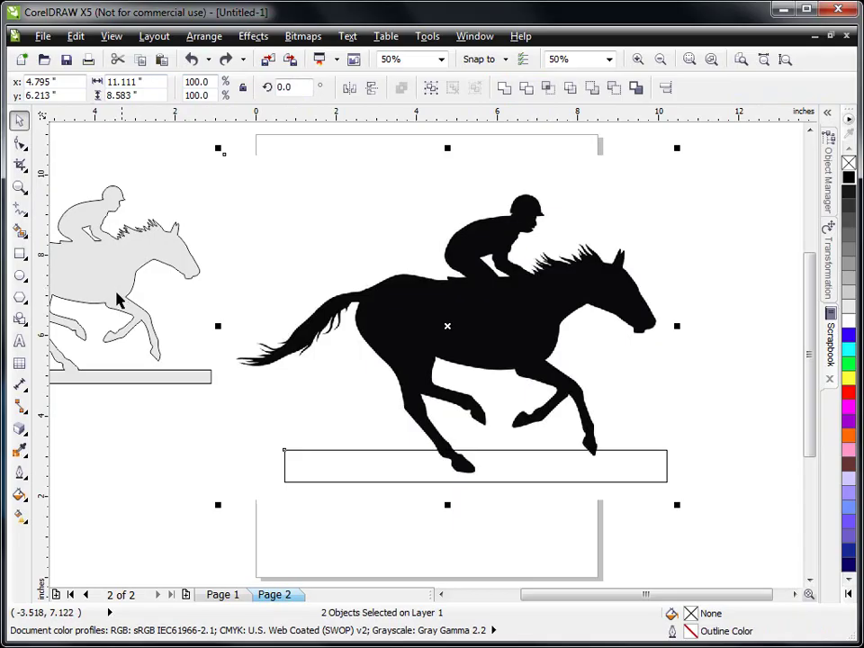
# Step: Delete the source bitmap and the rectangle drawn over its hooves
pyautogui.click(123, 527)
pyautogui.click(447, 336)
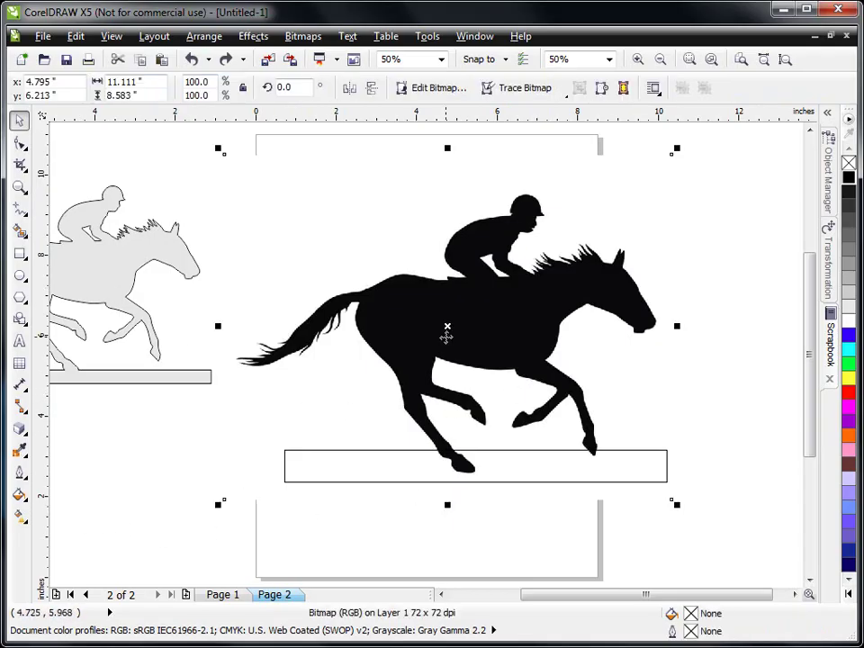
pyautogui.press('Delete')
pyautogui.click(497, 474)
pyautogui.press('Delete')
# Step: Center the welded silhouette on the page and move it up into the upper half
pyautogui.click(106, 289)
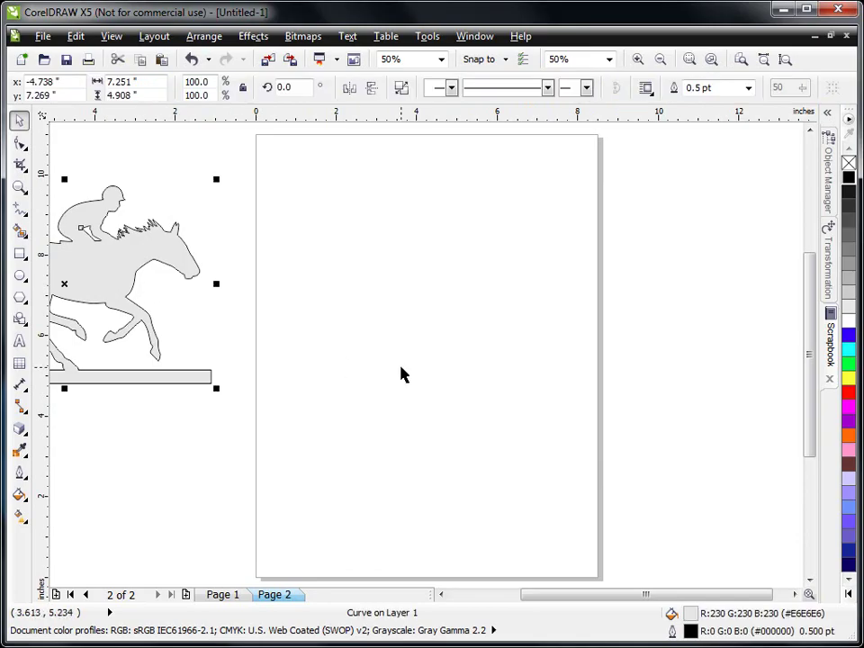
pyautogui.press('p')
pyautogui.moveTo(447, 349); pyautogui.dragTo(432, 278)
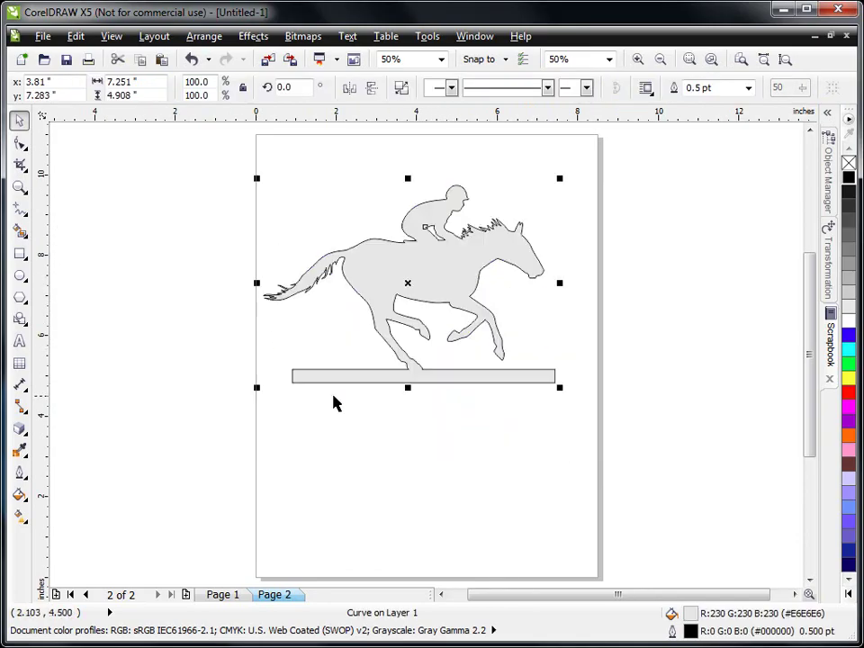
# Step: Draw a rectangle about 7.7 by 2.1 inches below the silhouette's base and fill it with light grey
pyautogui.click(20, 252)
pyautogui.moveTo(270, 412); pyautogui.dragTo(578, 494)
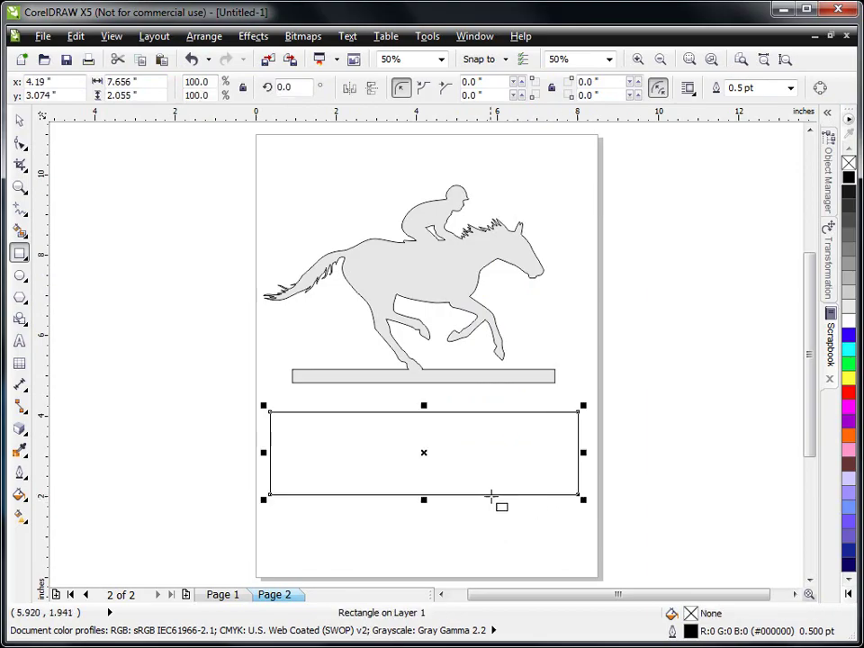
pyautogui.click(848, 302)
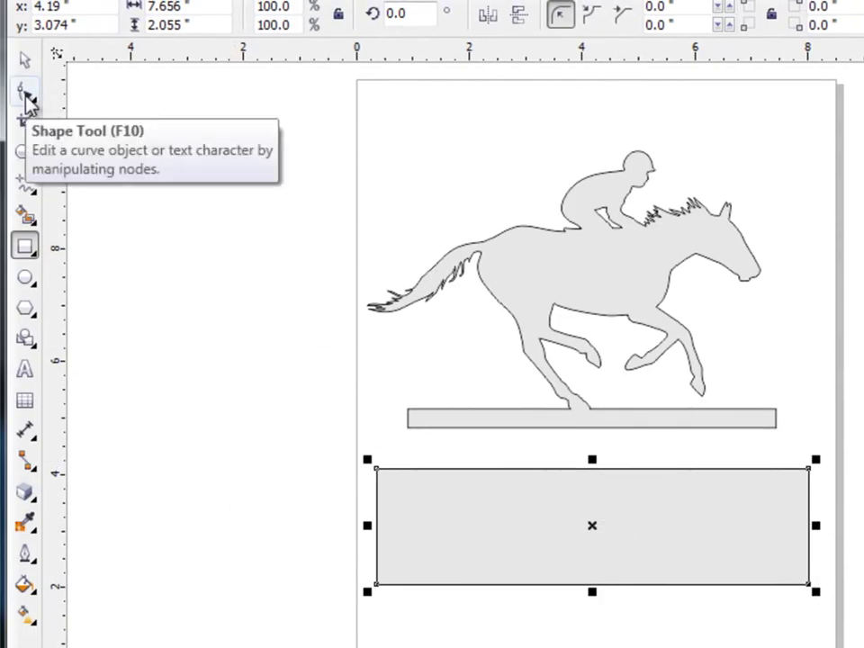
# Step: Round all four corners of the grey rectangle to about 0.9 inches with the Shape tool, and undo the rounding
pyautogui.click(26, 94)
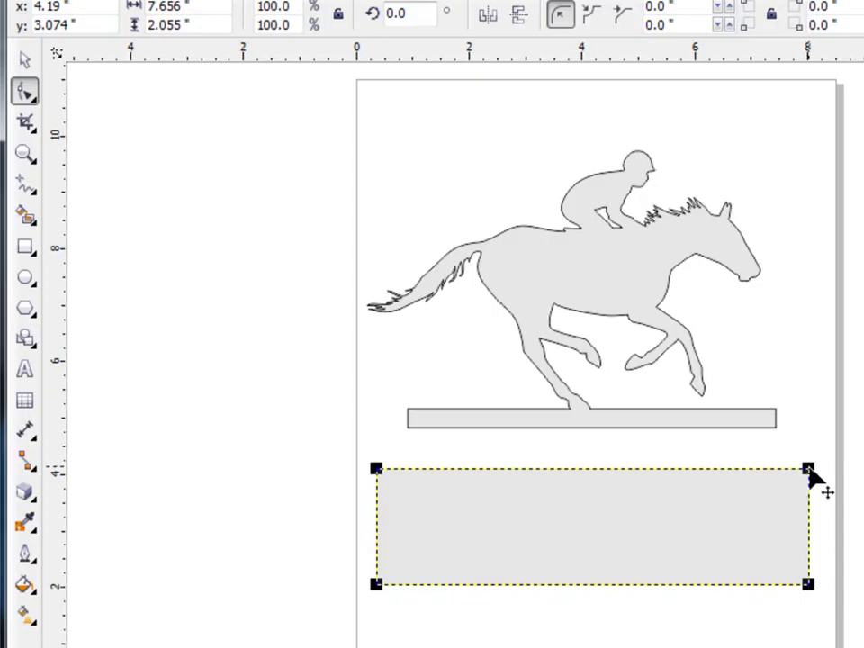
pyautogui.moveTo(809, 470); pyautogui.dragTo(756, 469)
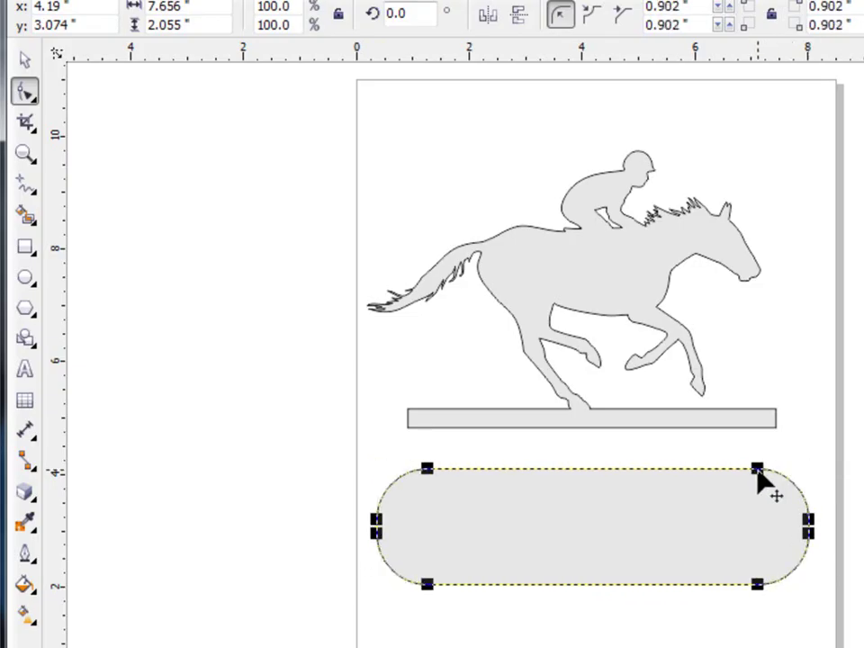
pyautogui.click(24, 59)
pyautogui.click(197, 334)
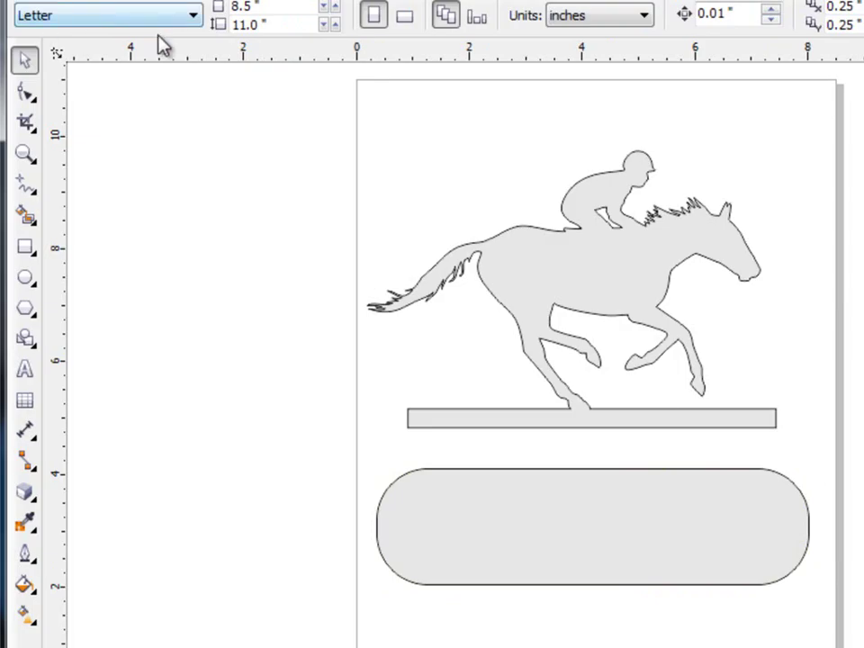
pyautogui.click(261, 4)
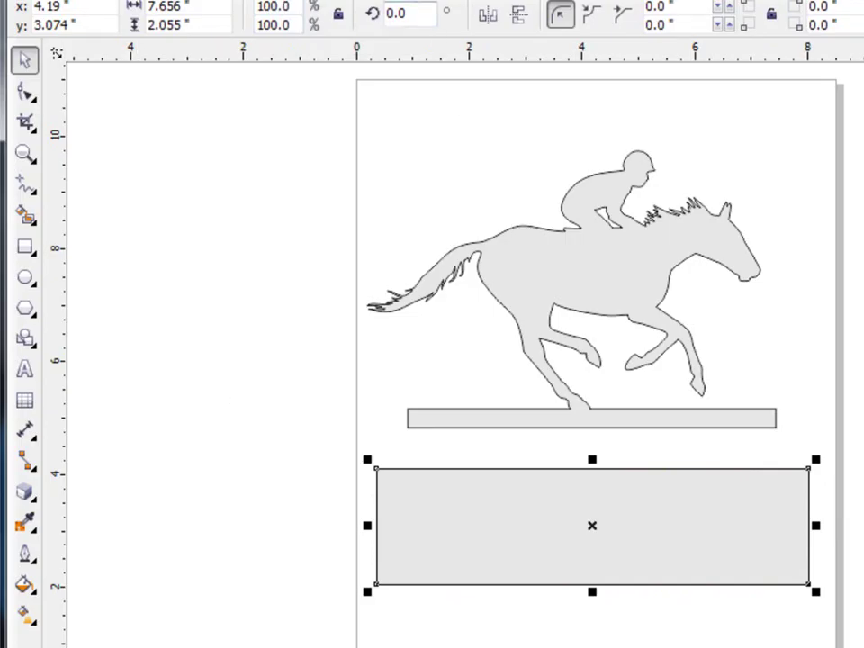
# Step: Set the corner radius of the grey rectangle's two upper corners to 0.25 inches
pyautogui.moveTo(513, 530)
pyautogui.mouseDown()
pyautogui.moveTo(513, 540)
pyautogui.moveTo(524, 528)
pyautogui.moveTo(513, 529)
pyautogui.mouseUp()
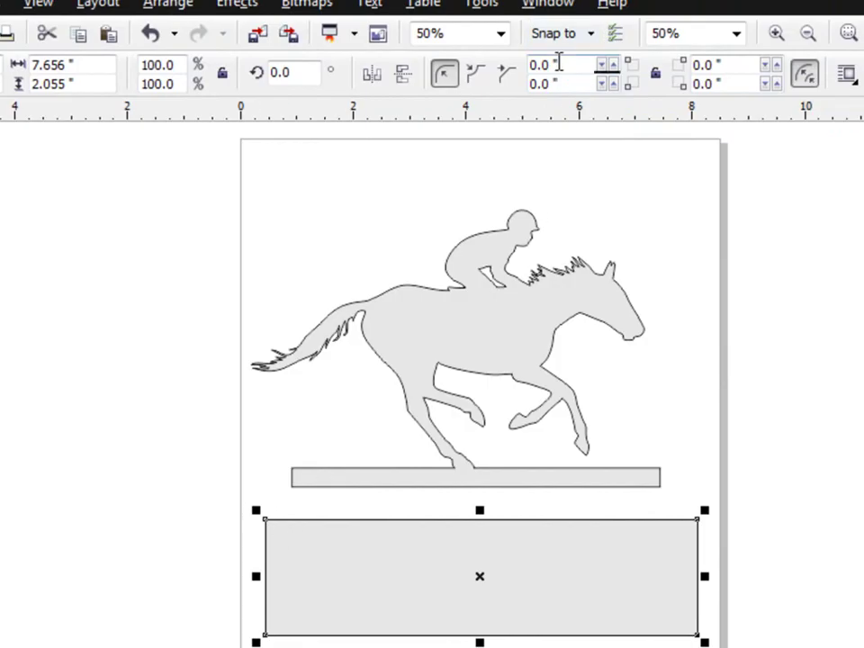
pyautogui.moveTo(613, 65); pyautogui.dragTo(616, 71)
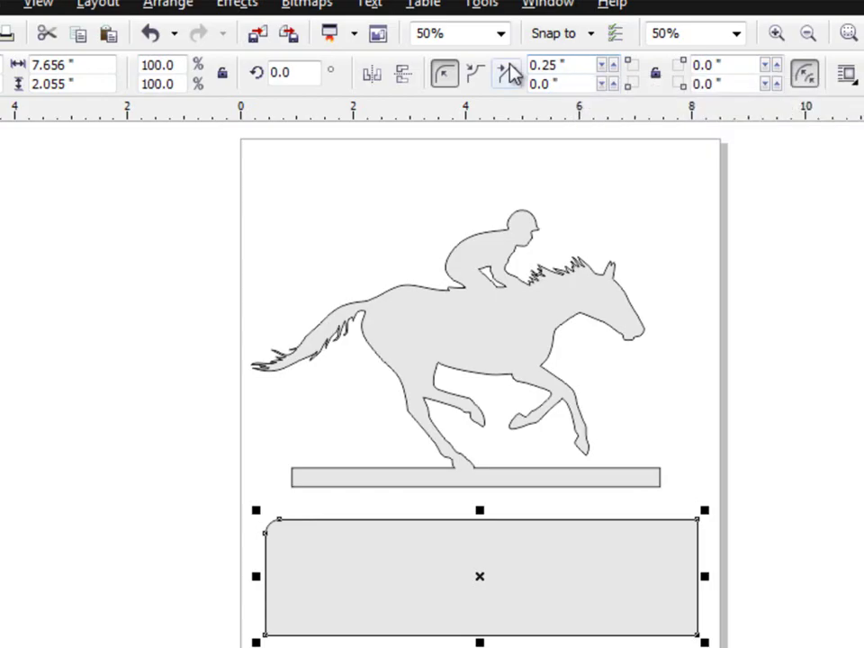
pyautogui.click(744, 65)
pyautogui.write('.25')
pyautogui.press('Return')
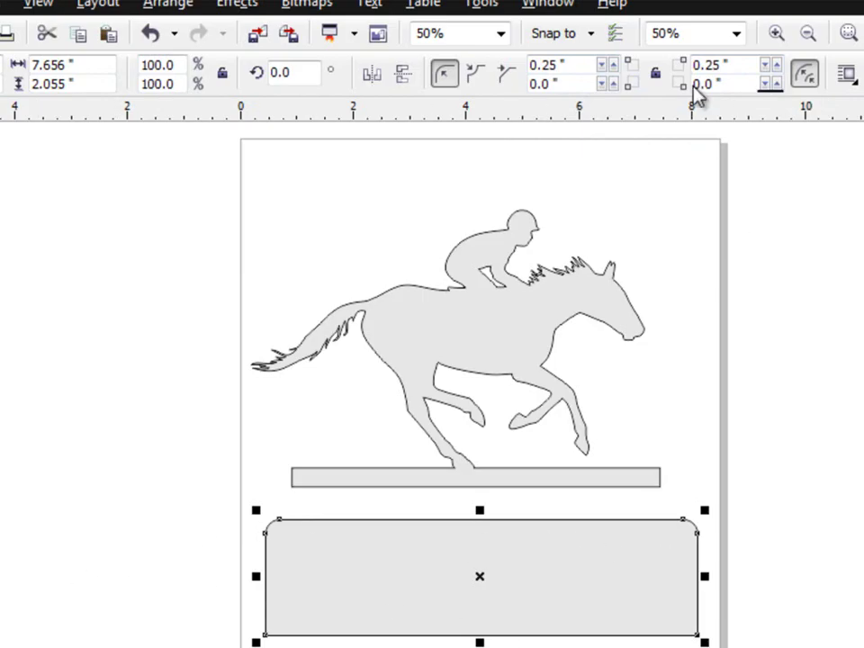
# Step: Lock the grey rectangle's corners to be edited together and set the lower-left corner radius to 25 inches
pyautogui.click(656, 81)
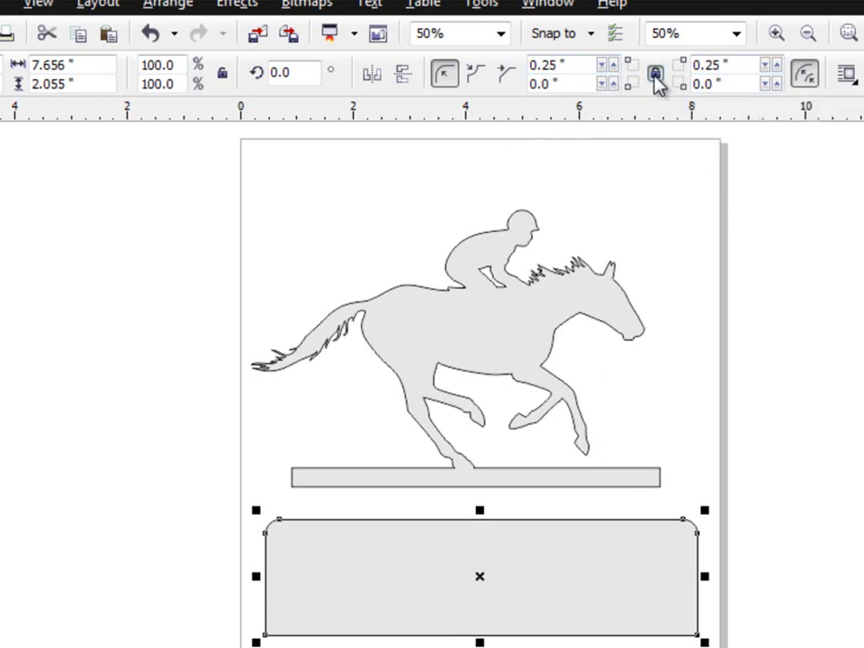
pyautogui.doubleClick(570, 83)
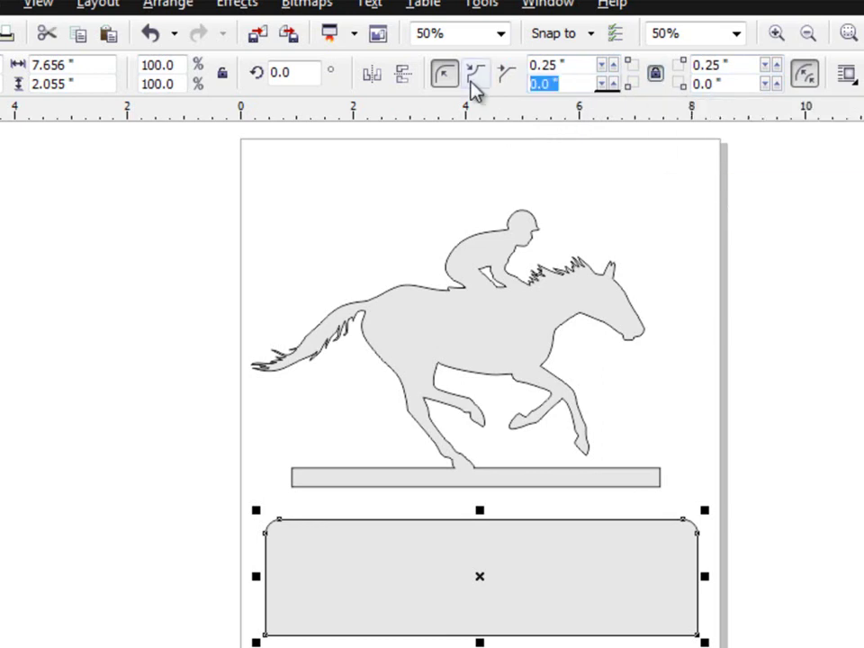
pyautogui.write('25')
pyautogui.press('Return')
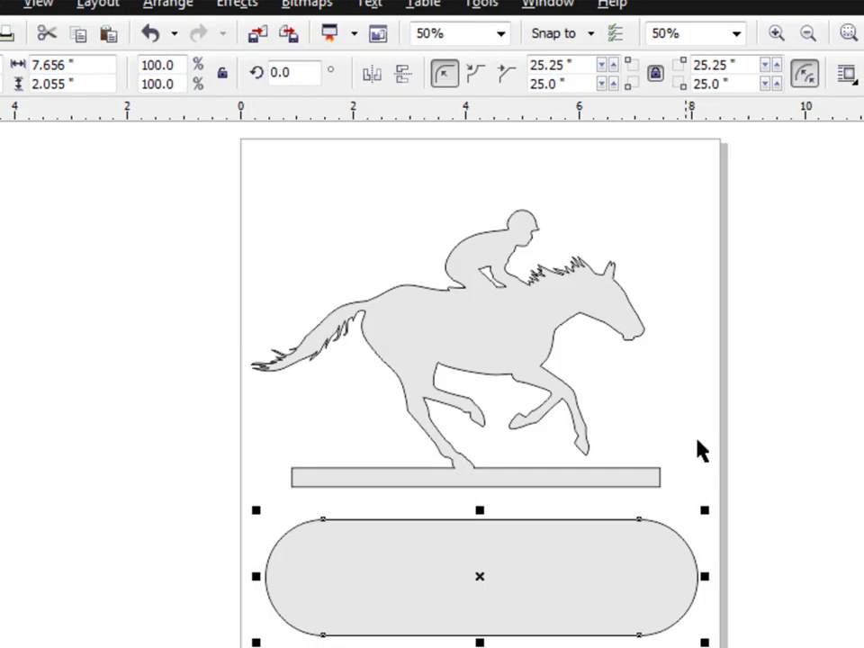
pyautogui.press('Escape')
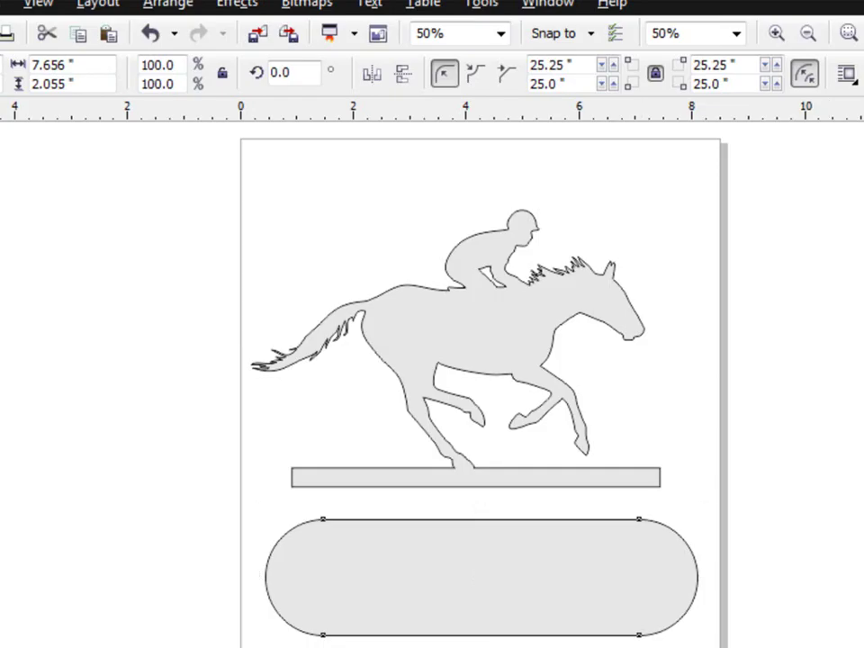